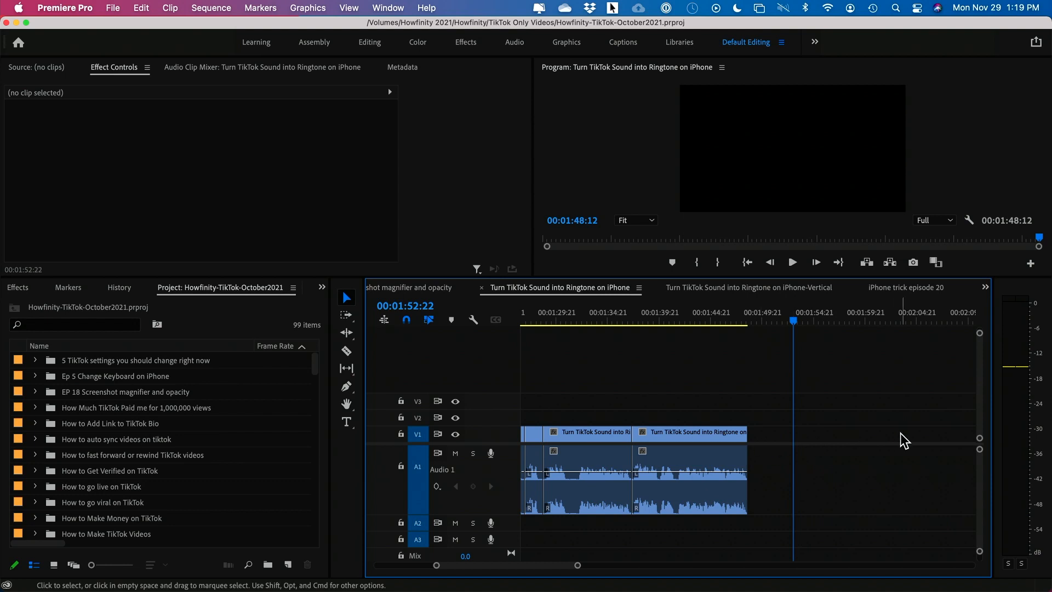
# Step: Switch to Chrome and search Envato Elements for "end screen" within Video Templates
pyautogui.moveTo(720, 323); pyautogui.dragTo(848, 324)
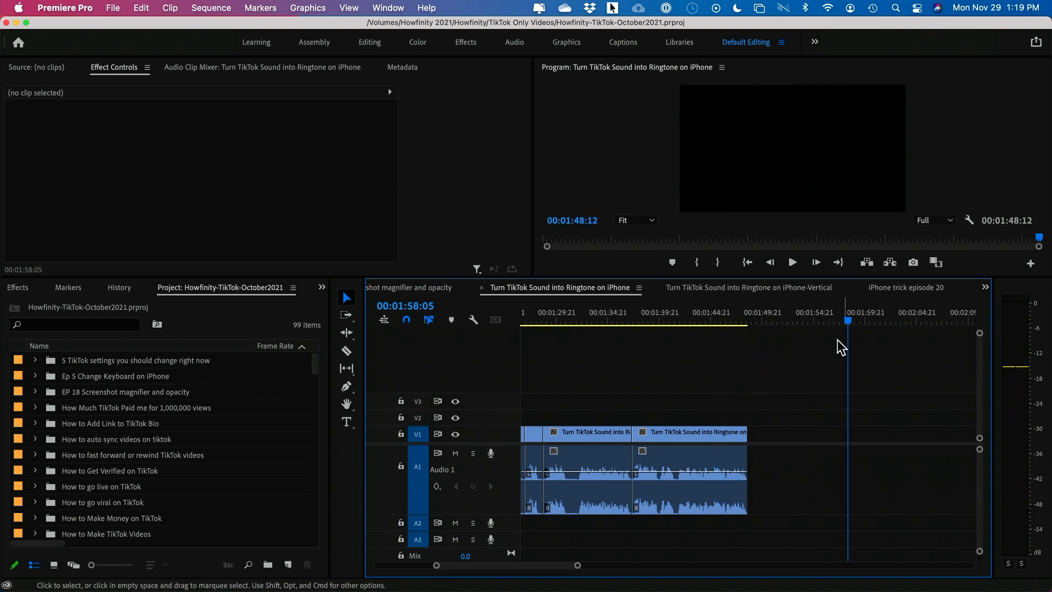
pyautogui.press('super+Tab')
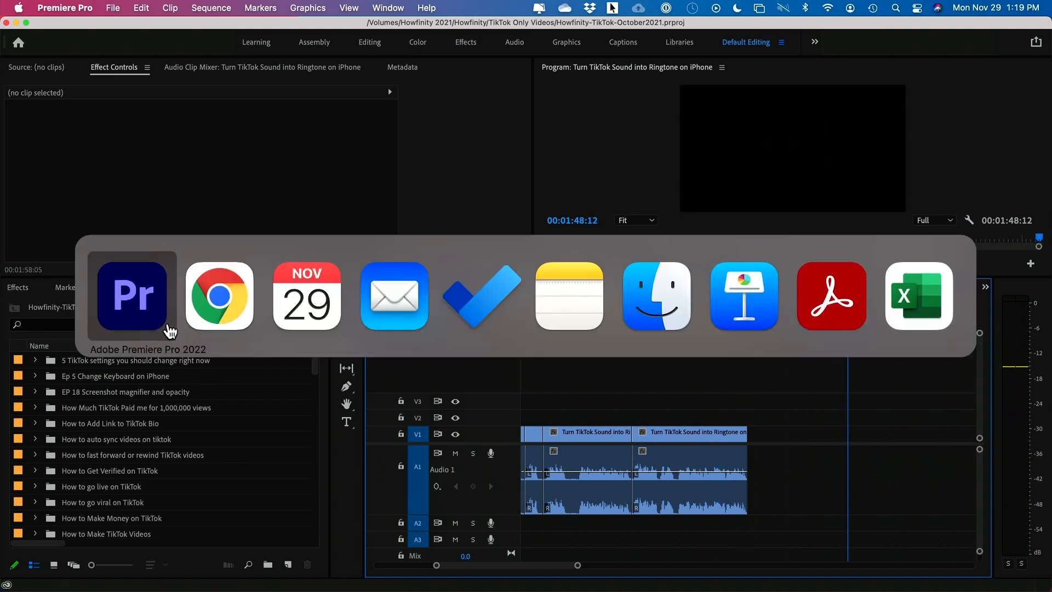
pyautogui.click(200, 317)
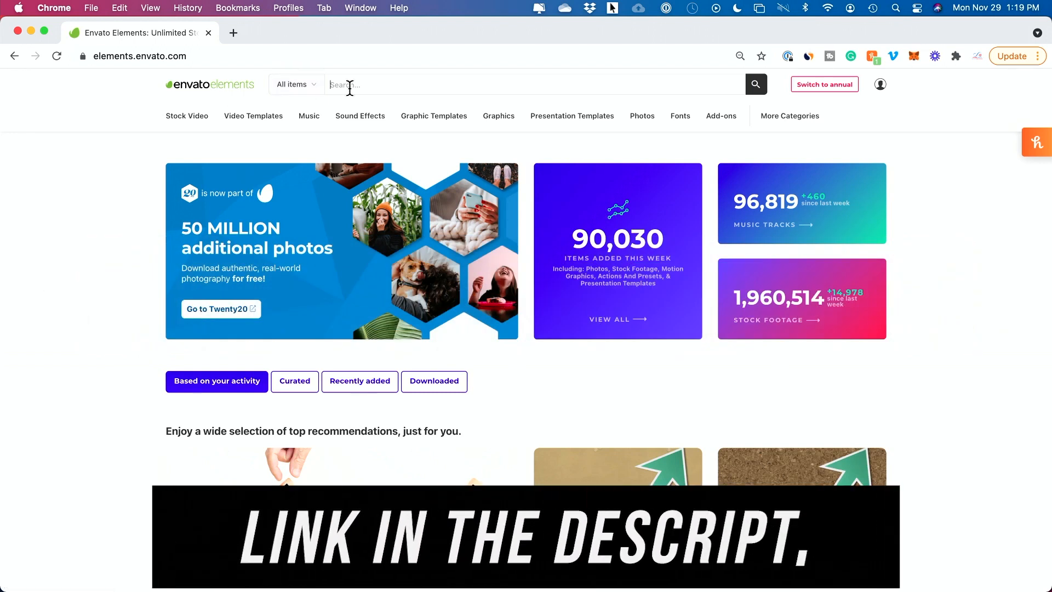
pyautogui.click(349, 88)
pyautogui.write('end ')
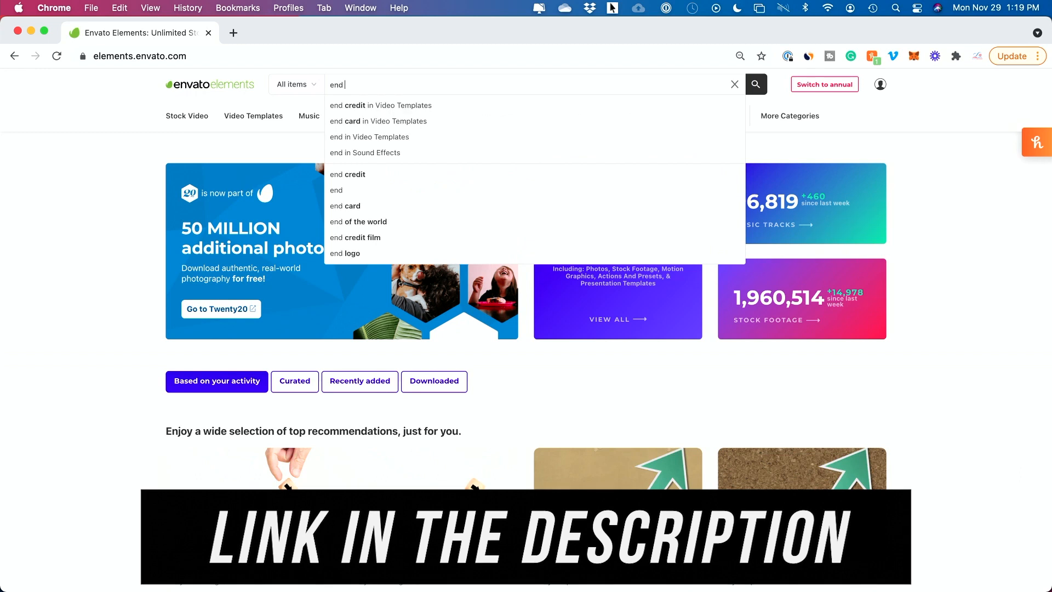
pyautogui.write('screen')
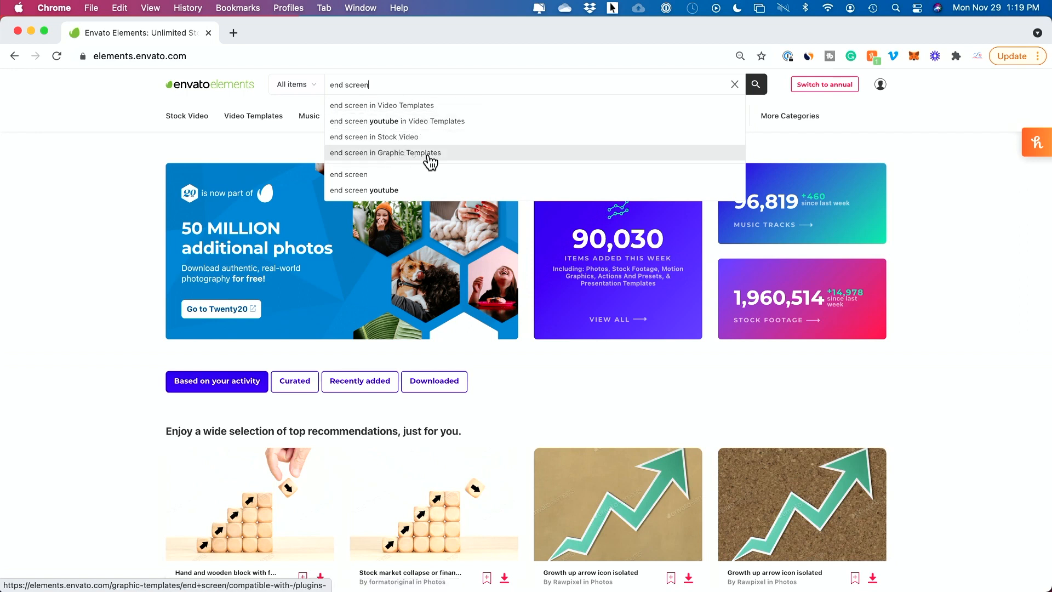
pyautogui.click(405, 106)
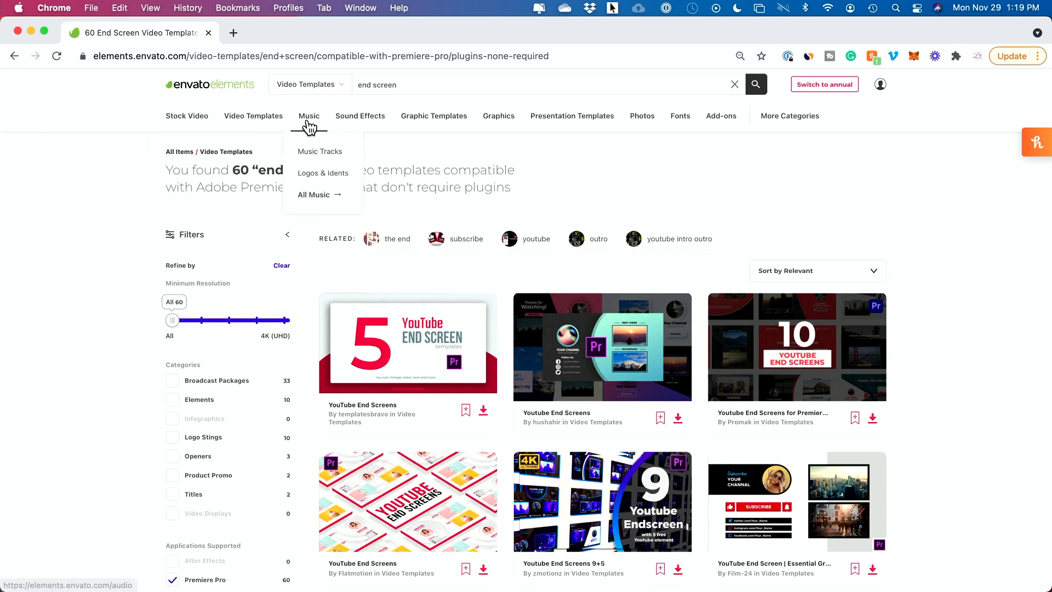
# Step: Examine the filters applied to the end screen results, including the supported applications and plugin requirements
pyautogui.moveTo(422, 128)
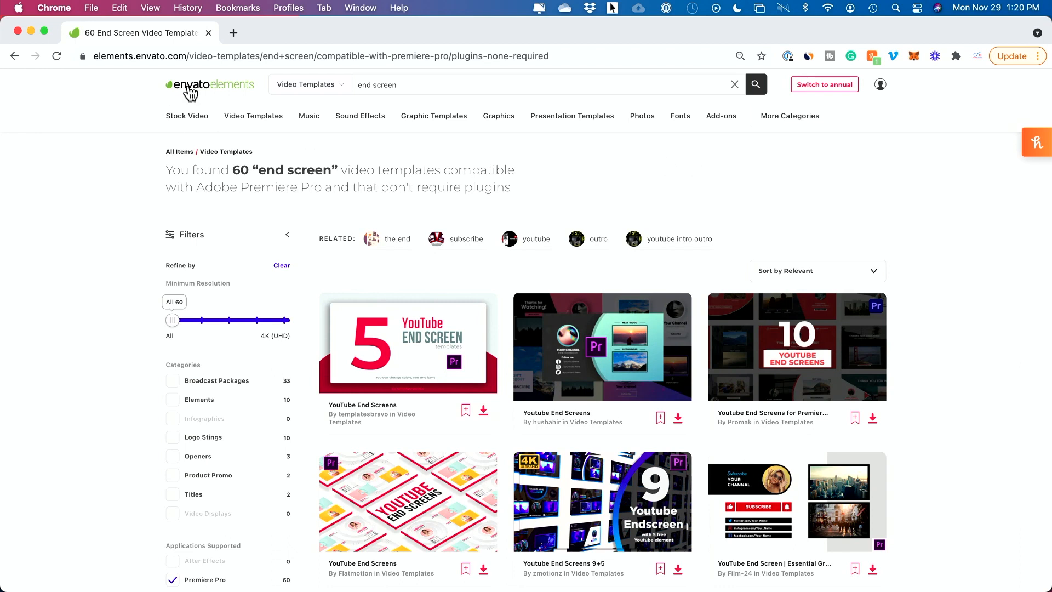
pyautogui.scroll(-4, 142, 221)
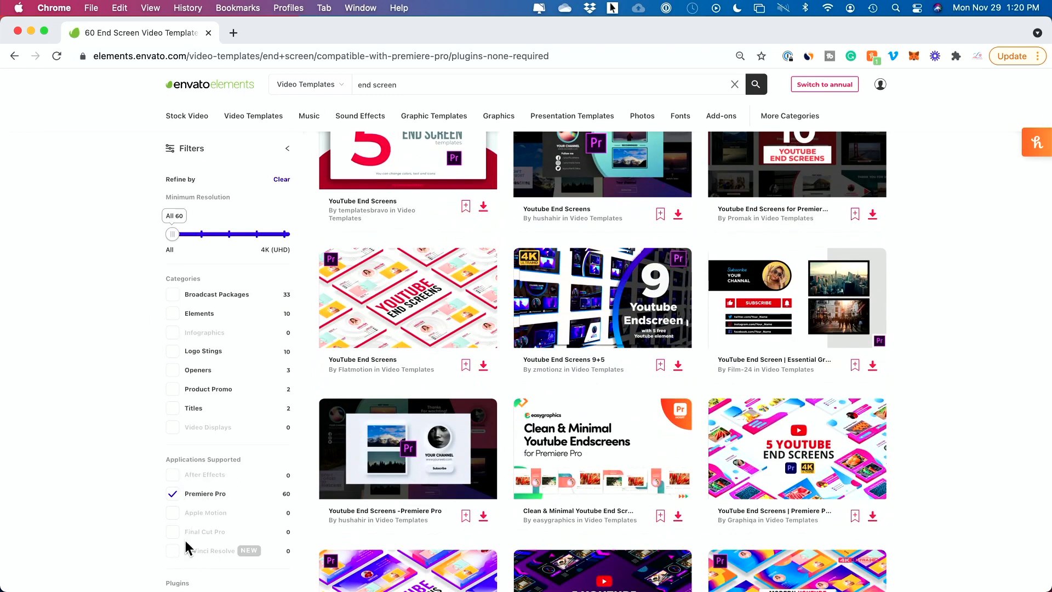
pyautogui.scroll(-2, 238, 503)
pyautogui.scroll(-2, 239, 503)
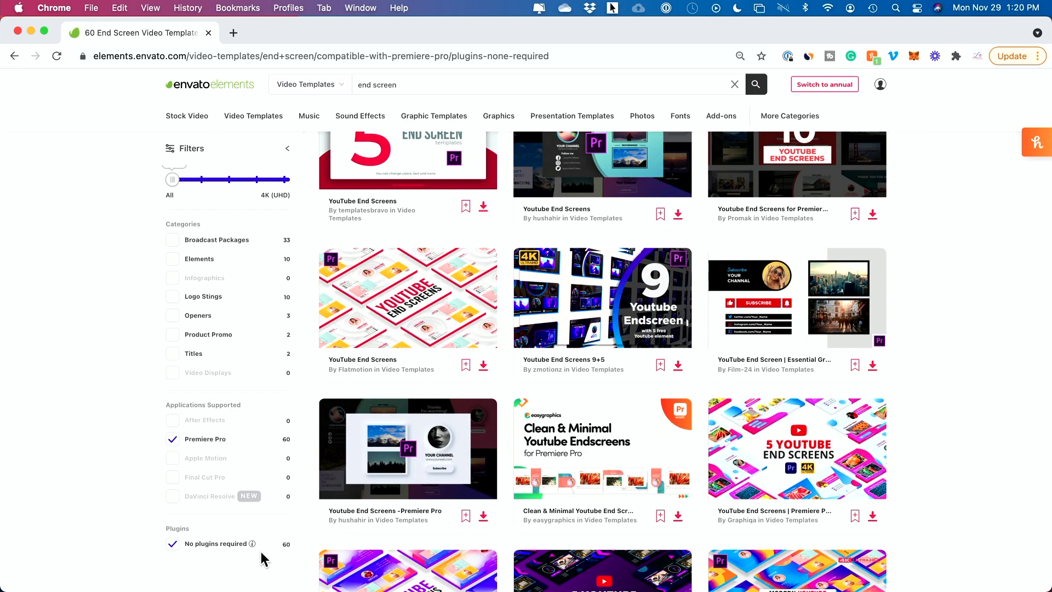
pyautogui.scroll(2, 255, 451)
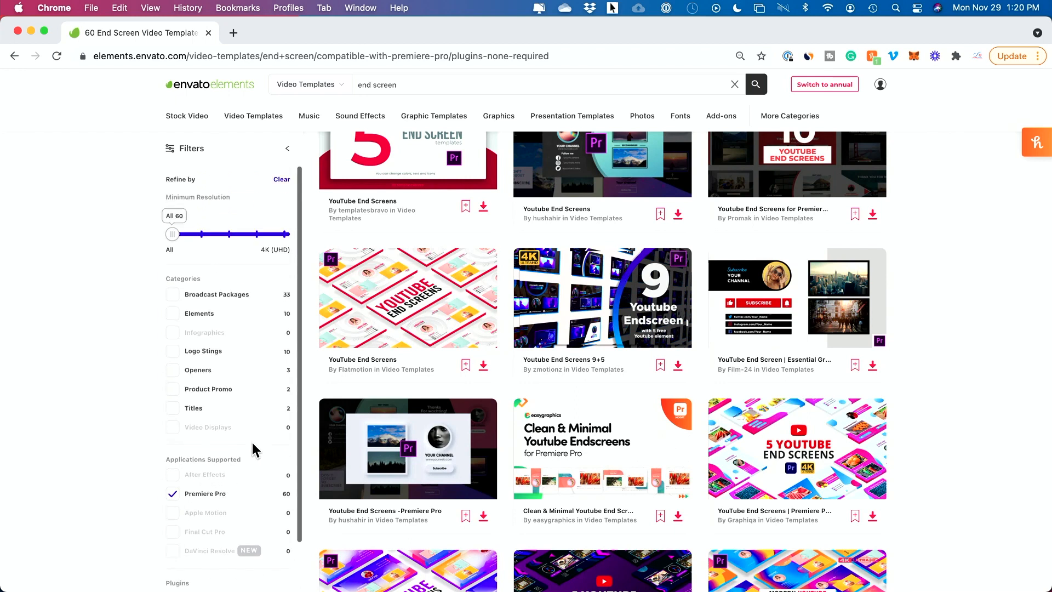
pyautogui.scroll(2, 497, 452)
pyautogui.scroll(2, 498, 452)
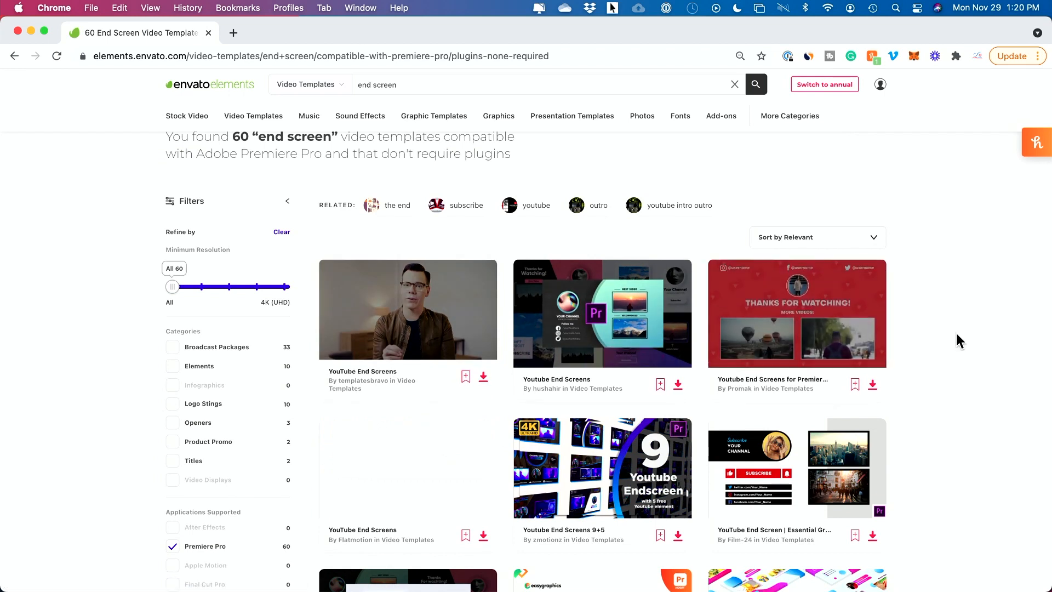
# Step: Open the YouTube End Screens pack with 5 templates and skim through its preview video
pyautogui.click(394, 309)
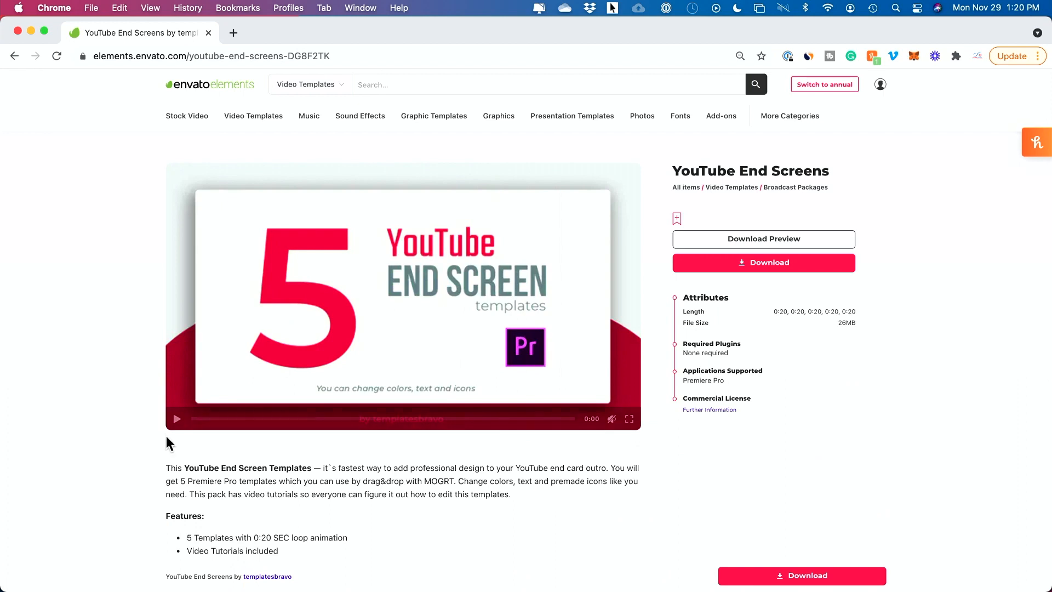
pyautogui.click(176, 421)
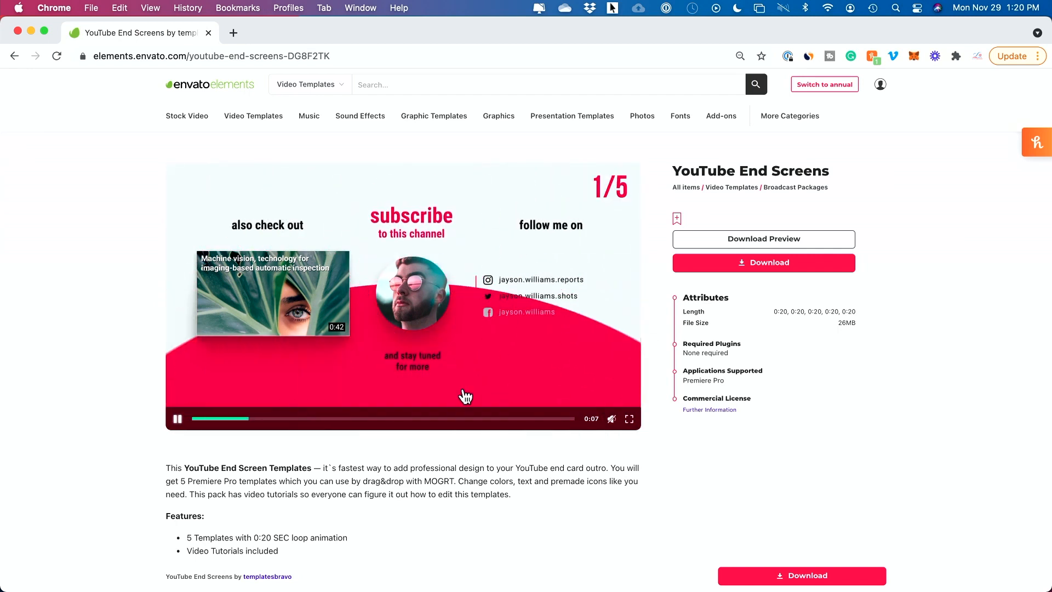
pyautogui.moveTo(248, 420); pyautogui.dragTo(393, 423)
# Step: Return to the results, open Youtube End Screens for Premiere Pro and skim through its preview video
pyautogui.click(14, 56)
pyautogui.click(808, 308)
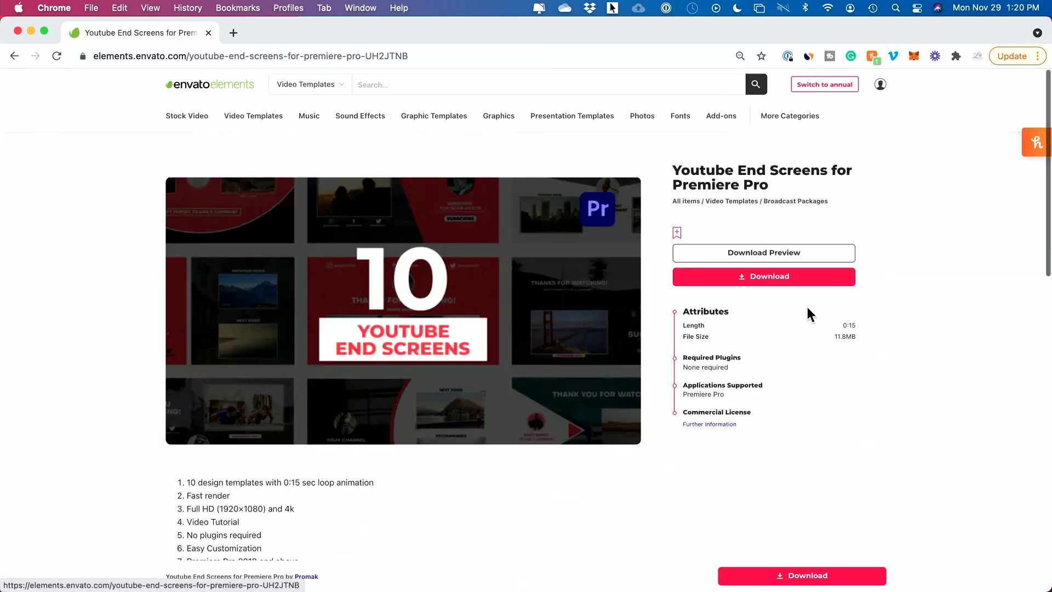
pyautogui.click(177, 433)
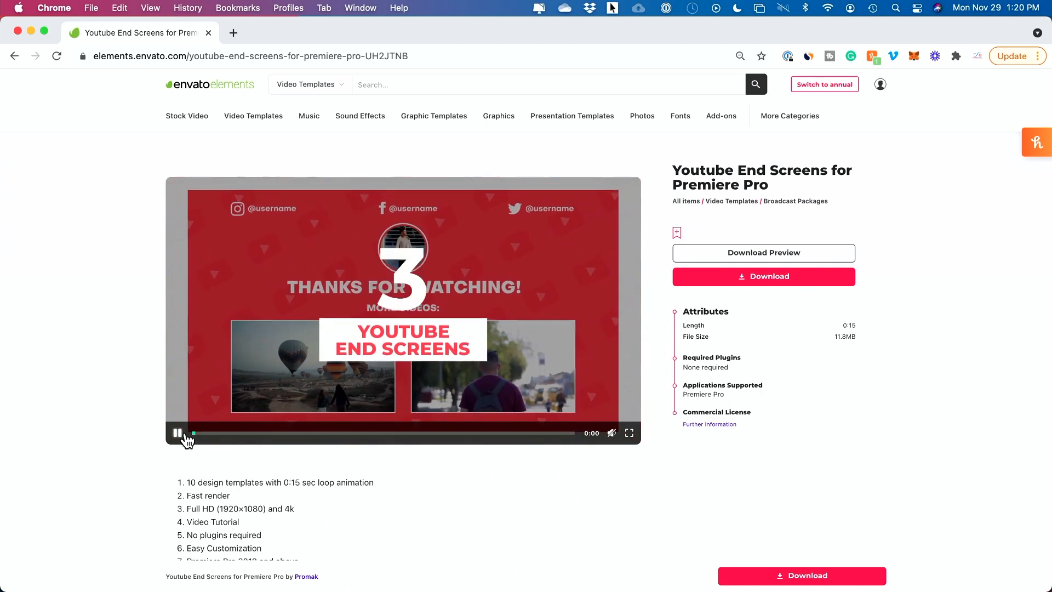
pyautogui.moveTo(208, 439); pyautogui.dragTo(374, 441)
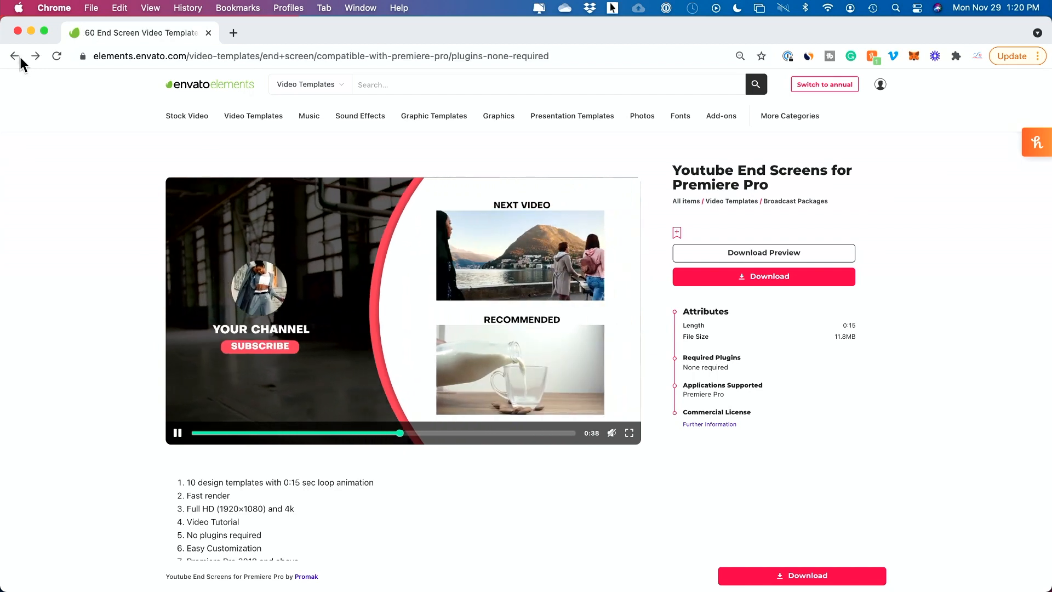
# Step: Go back to the results, open YouTube End Screens Vol.4 | Premiere Pro MOGRT and preview its video, pausing on a design
pyautogui.click(14, 56)
pyautogui.scroll(-3, 955, 433)
pyautogui.click(797, 493)
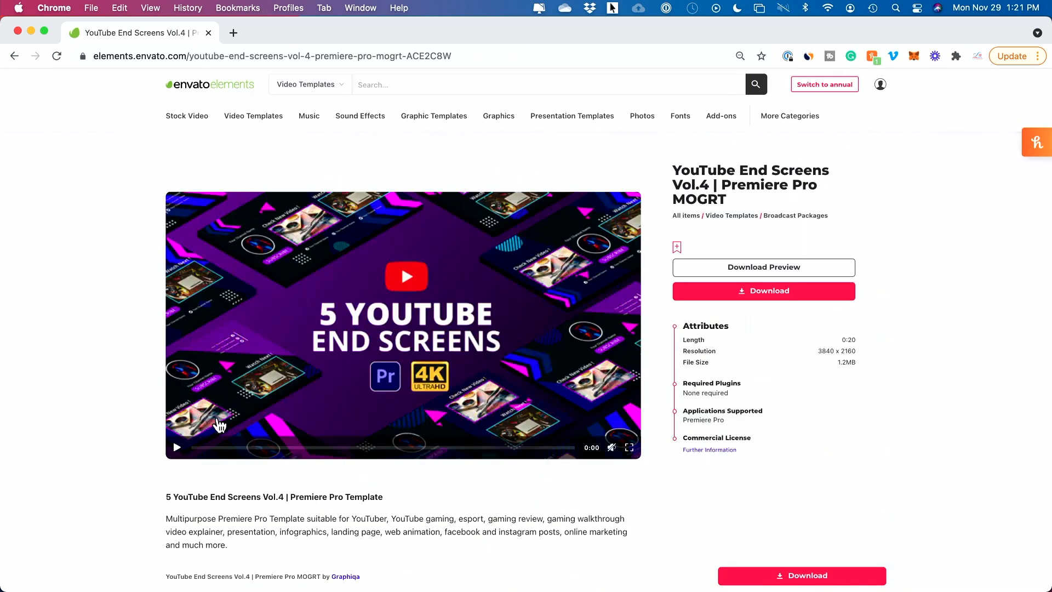
pyautogui.click(177, 448)
pyautogui.moveTo(257, 448); pyautogui.dragTo(338, 453)
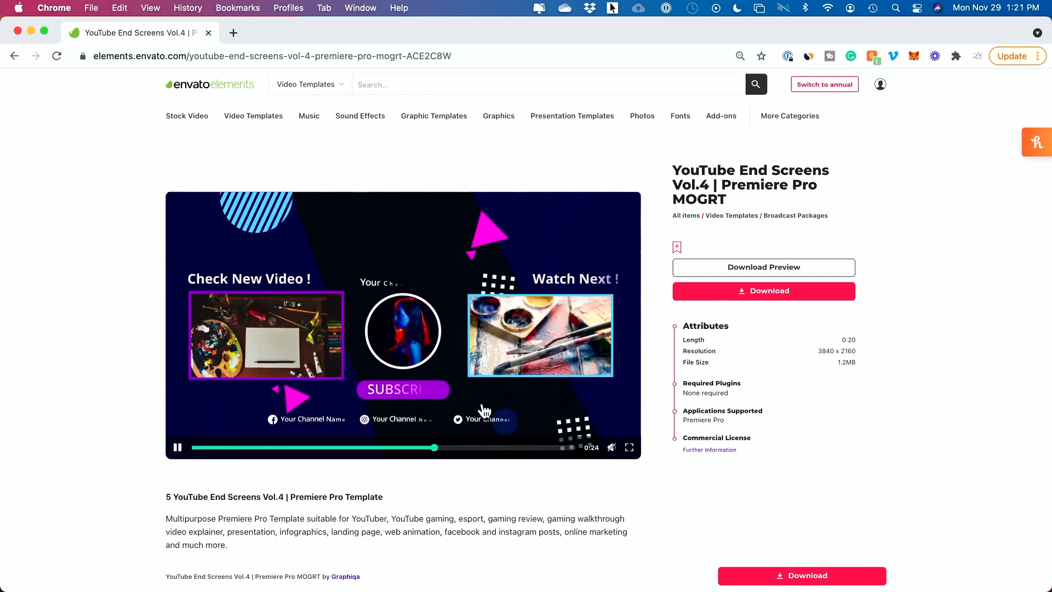
pyautogui.click(485, 411)
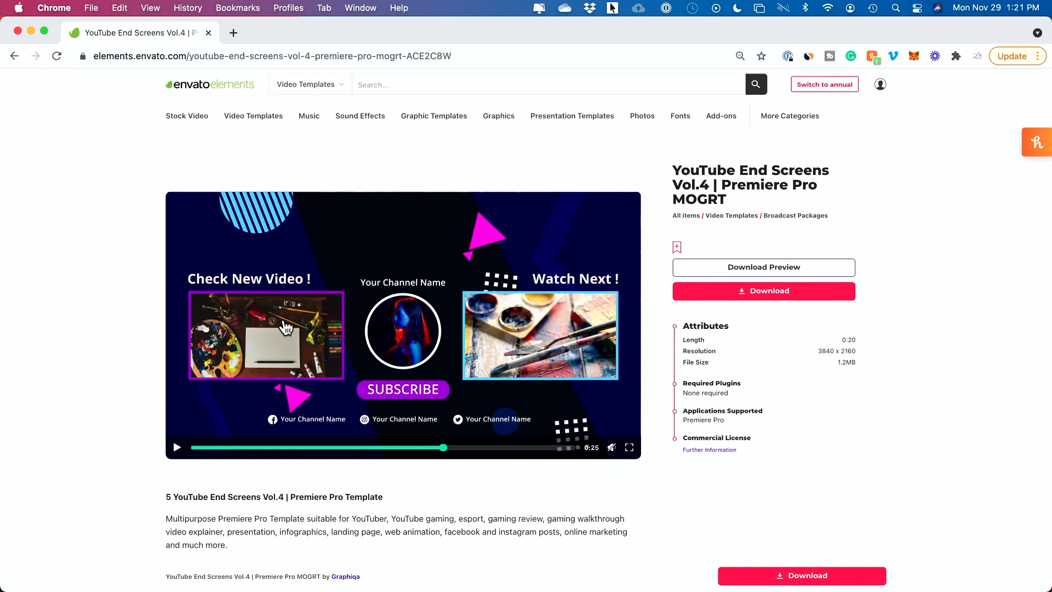
# Step: Download the Vol.4 end screen pack, extract the zip and expand its Documentation and MOGRT CC2019 folders
pyautogui.click(752, 294)
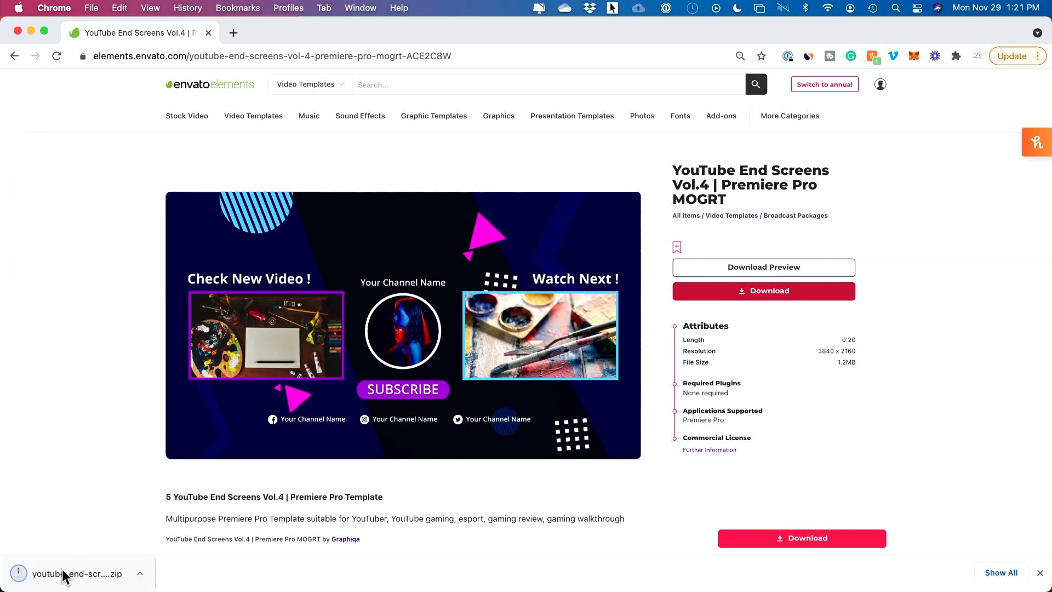
pyautogui.click(64, 572)
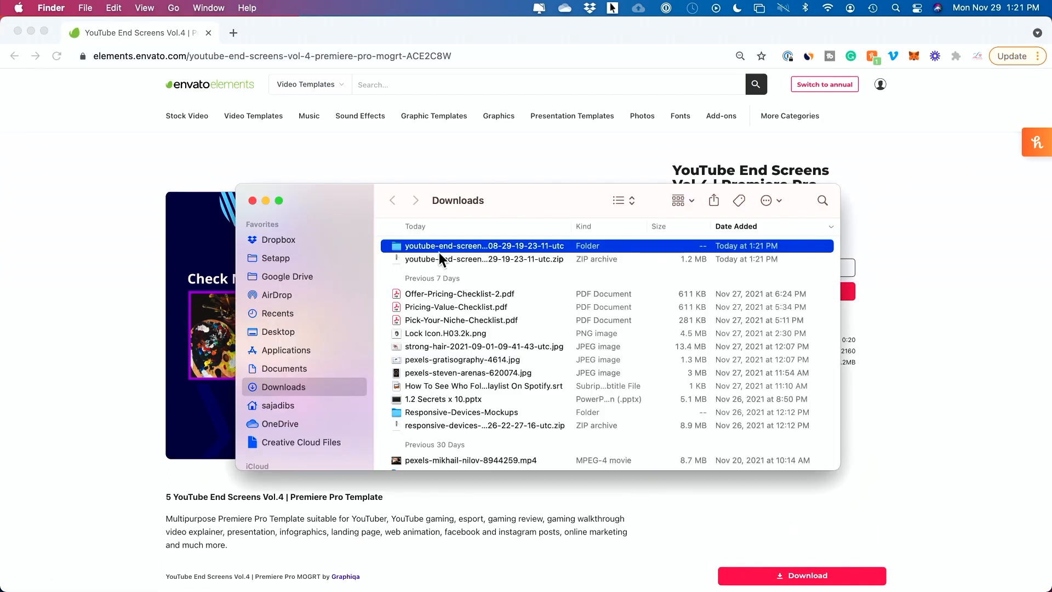
pyautogui.doubleClick(433, 245)
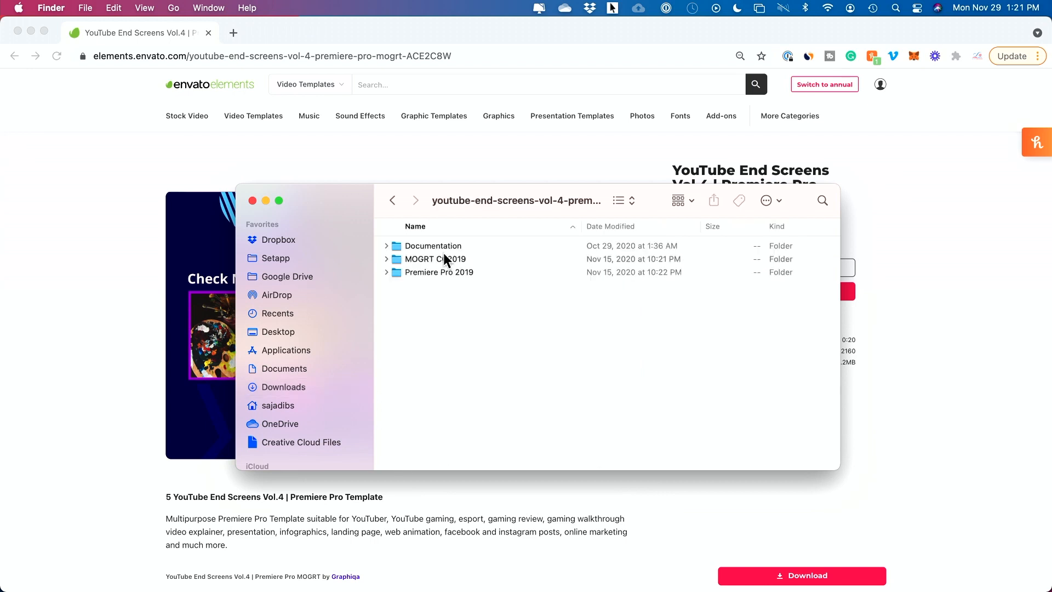
pyautogui.click(387, 245)
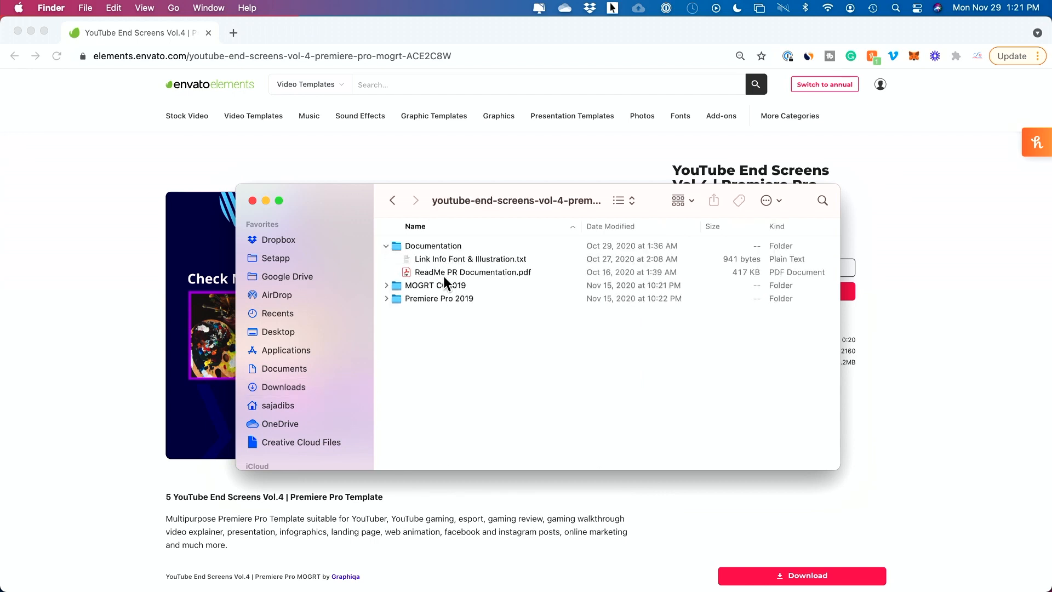
pyautogui.click(387, 285)
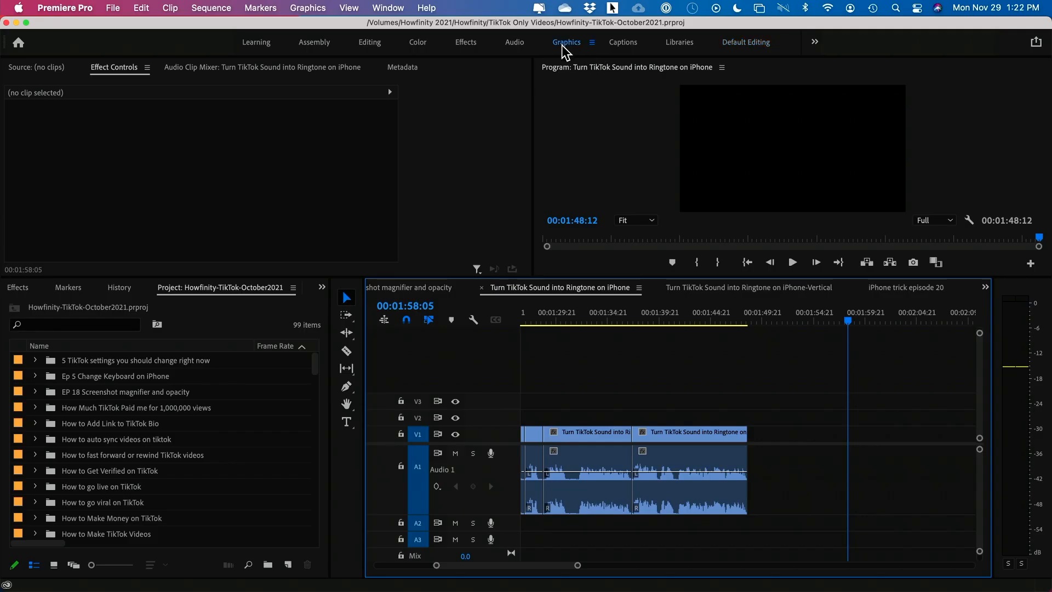
# Step: Switch to Premiere Pro's Graphics workspace and browse the installed templates in Essential Graphics
pyautogui.click(568, 43)
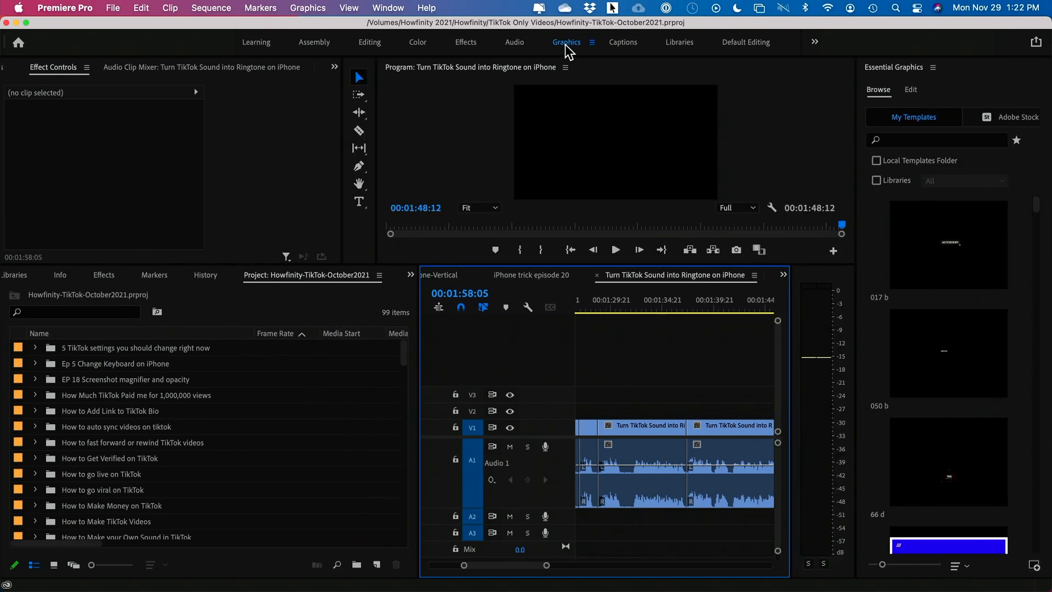
pyautogui.scroll(-10, 999, 319)
pyautogui.scroll(9, 999, 319)
pyautogui.scroll(2, 999, 319)
# Step: Install the motion graphics template 03 YTES Vol 4.mogrt from the MOGRT CC2019 folder
pyautogui.click(1034, 566)
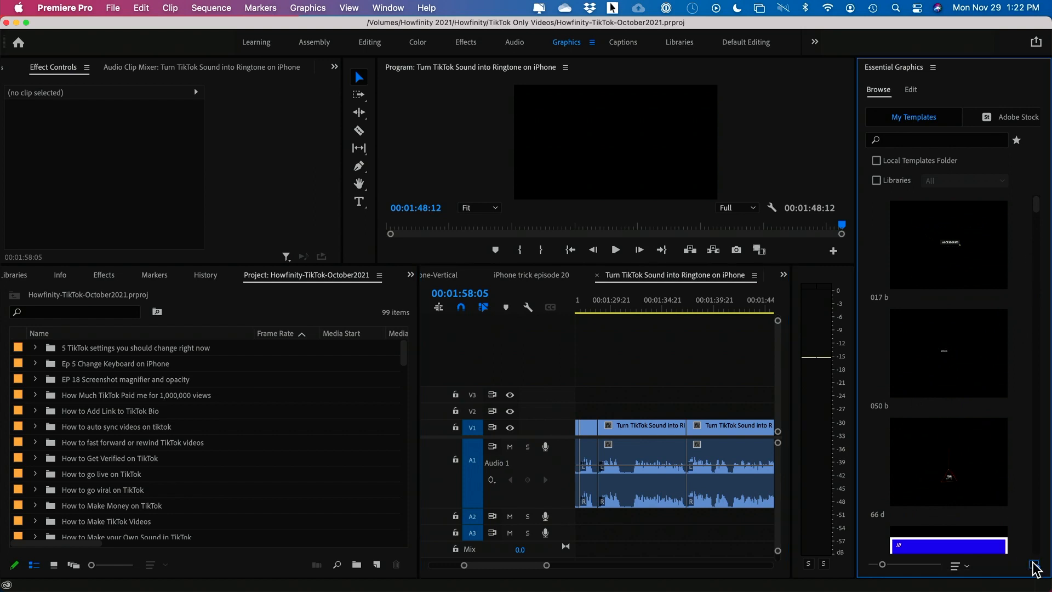
pyautogui.doubleClick(411, 172)
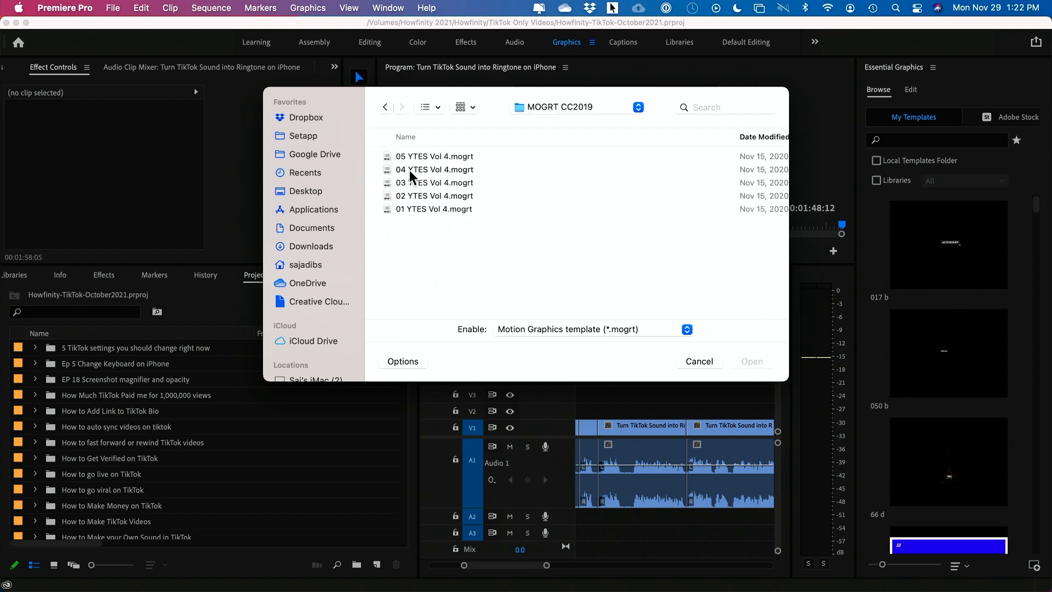
pyautogui.click(408, 157)
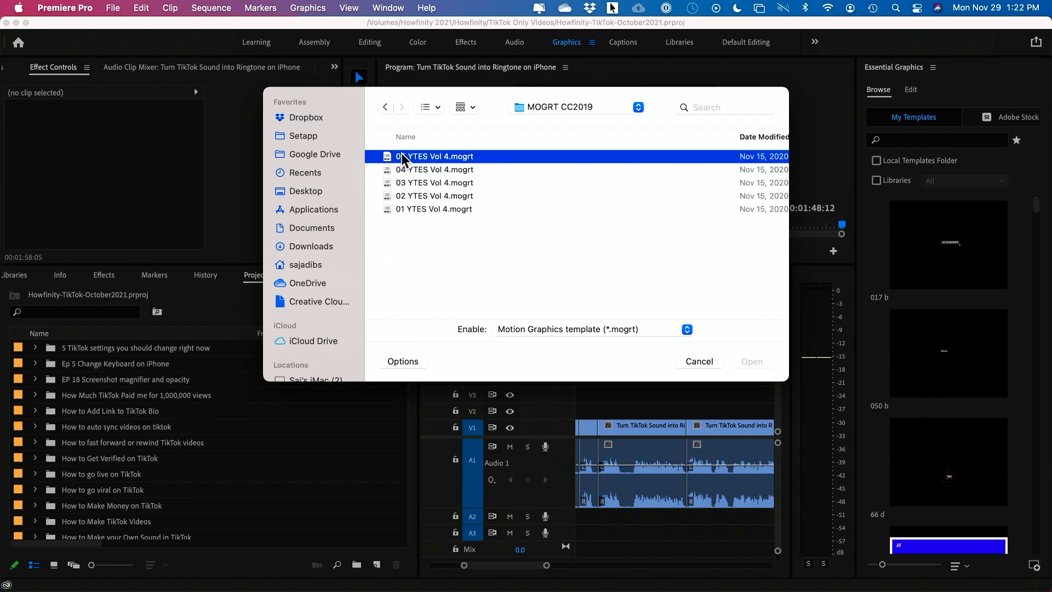
pyautogui.click(416, 210)
pyautogui.click(412, 183)
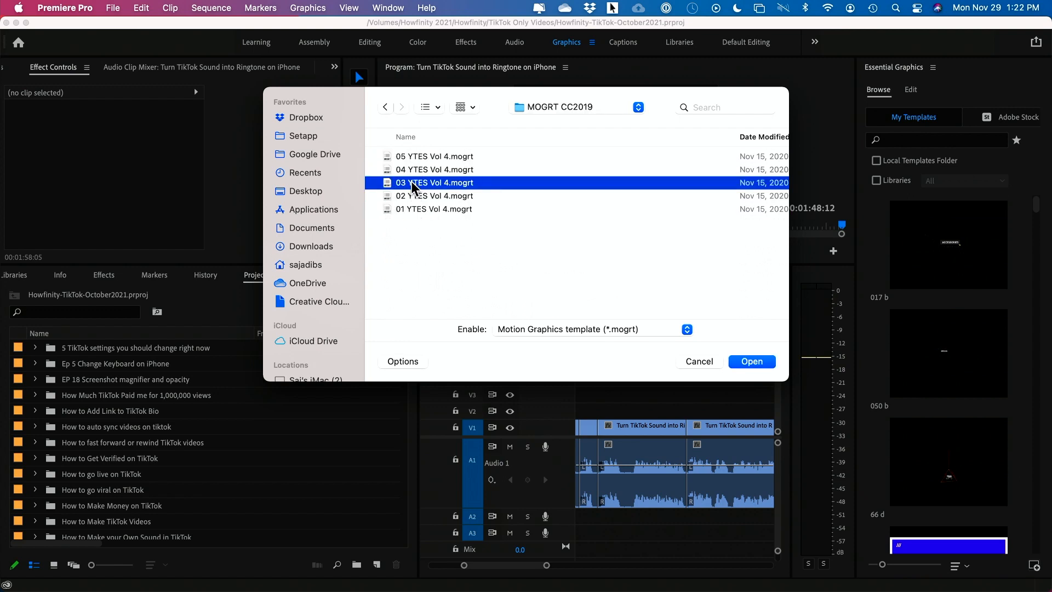
pyautogui.click(420, 210)
pyautogui.click(418, 183)
pyautogui.click(754, 363)
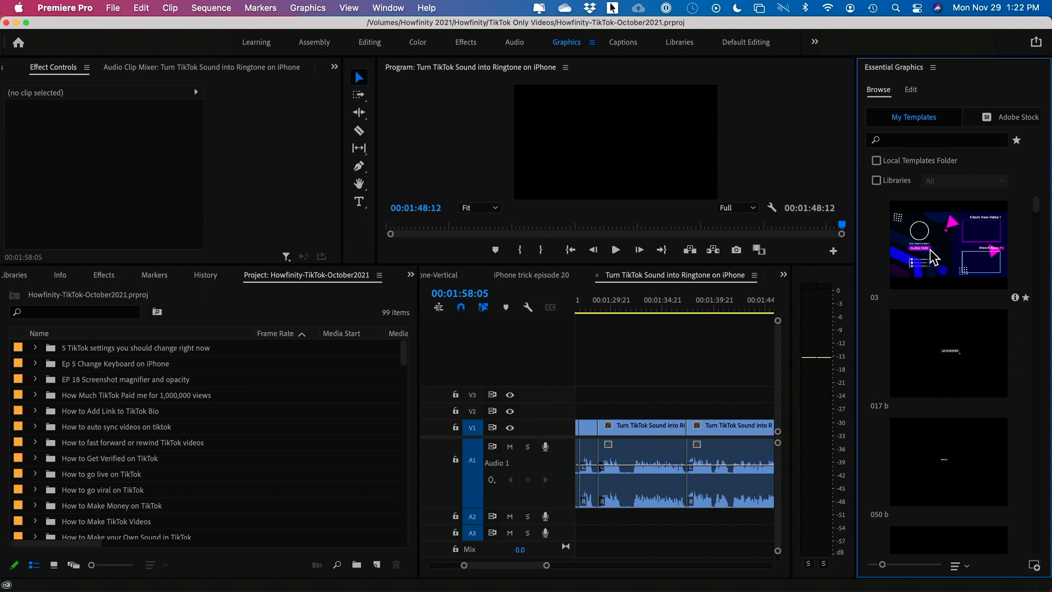
# Step: Place the 03 end screen template on track V1 directly after the last video clip
pyautogui.click(711, 378)
pyautogui.scroll(-5, 713, 379)
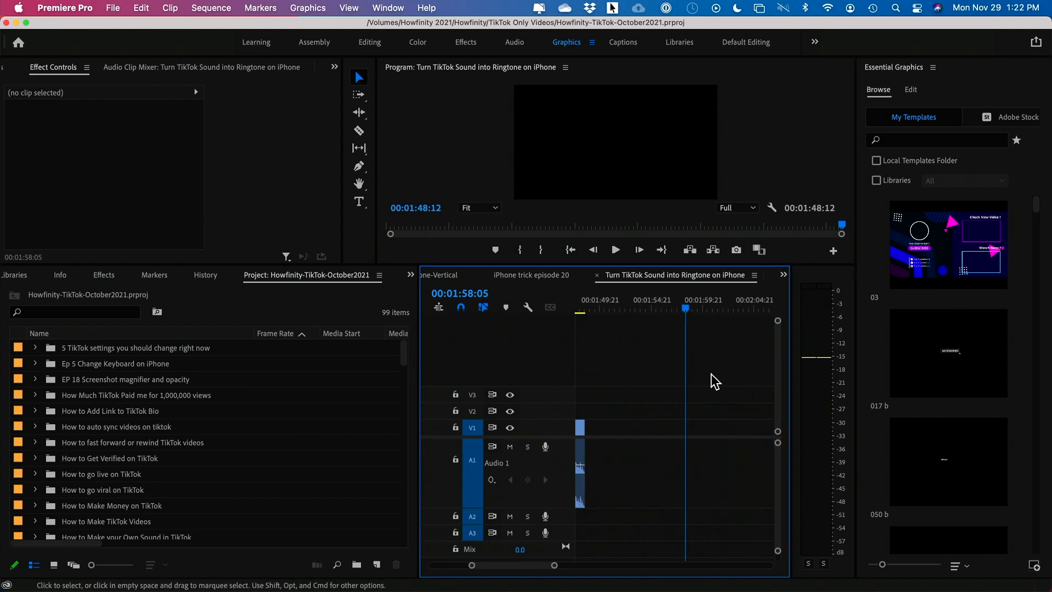
pyautogui.moveTo(881, 287); pyautogui.dragTo(646, 436)
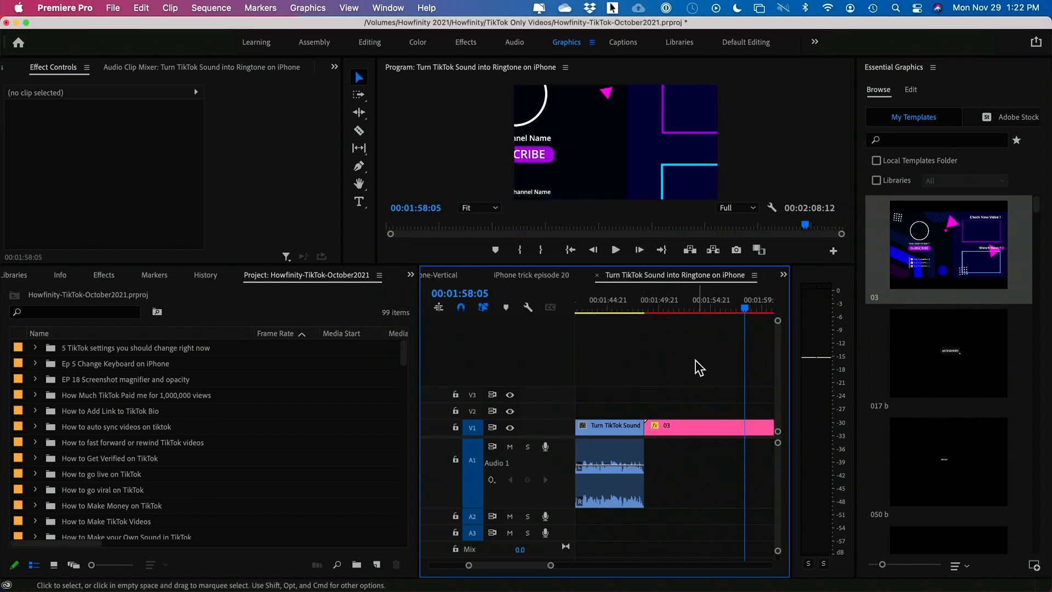
# Step: Set the Scale of the 03 end screen clip on V1 to 50
pyautogui.scroll(-2, 668, 395)
pyautogui.click(695, 431)
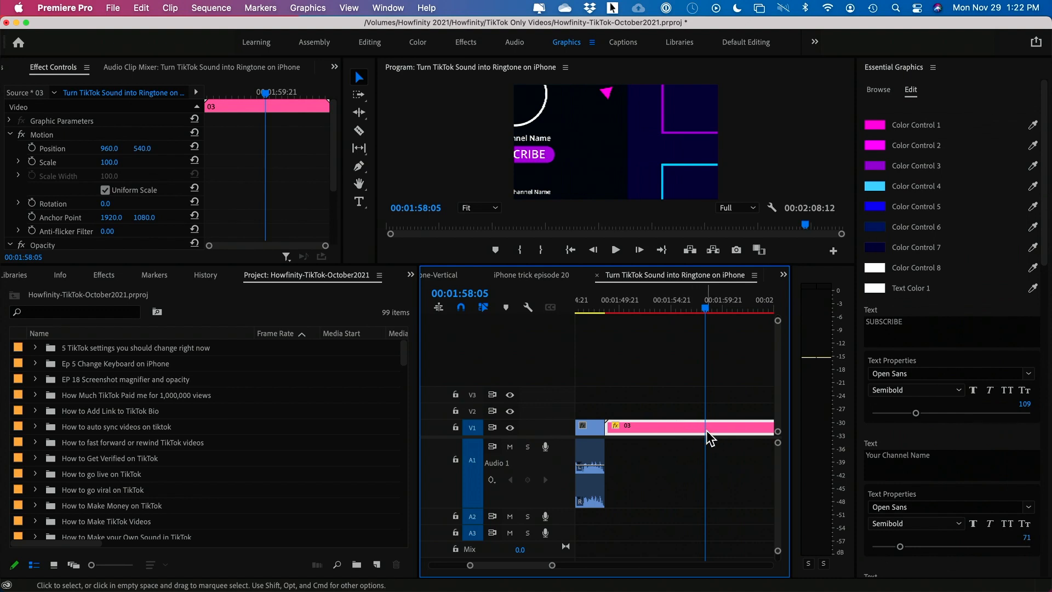
pyautogui.click(117, 161)
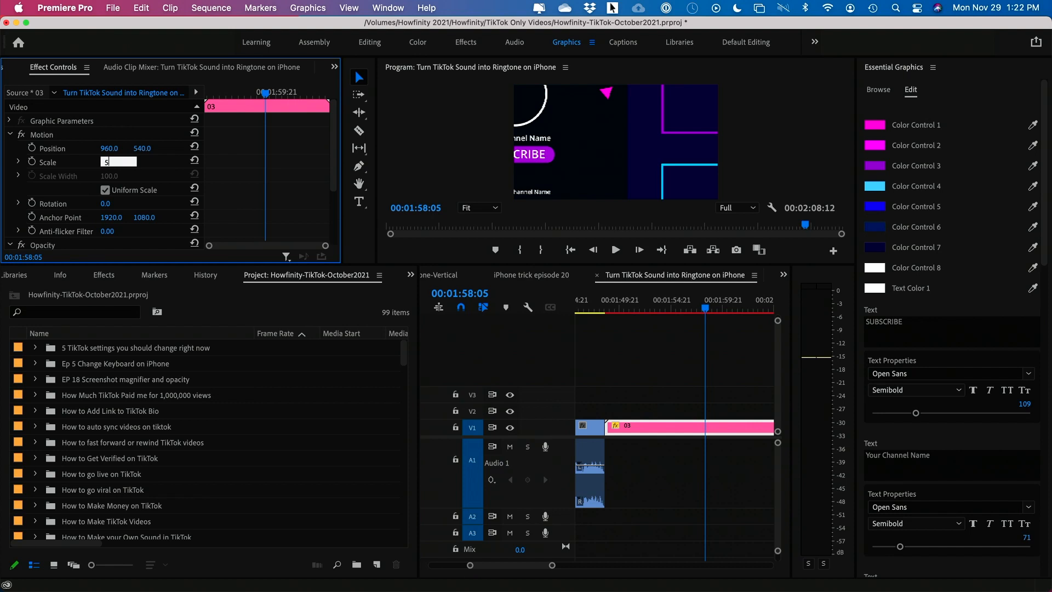
pyautogui.press('Return')
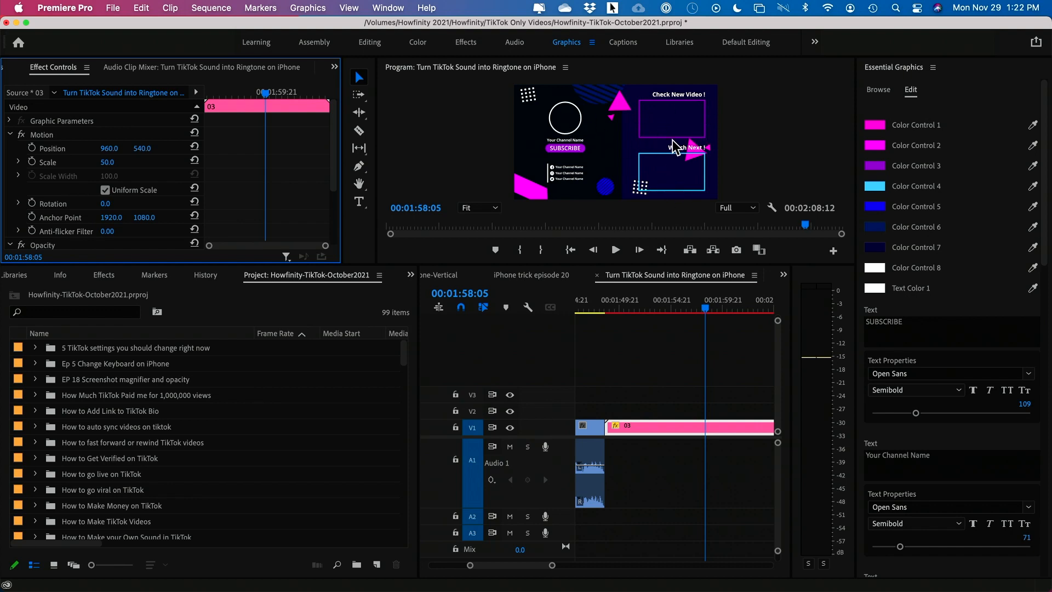
# Step: Replace the end screen's main Your Channel Name text, above the subscribe label, with App of the day
pyautogui.moveTo(665, 313); pyautogui.dragTo(693, 314)
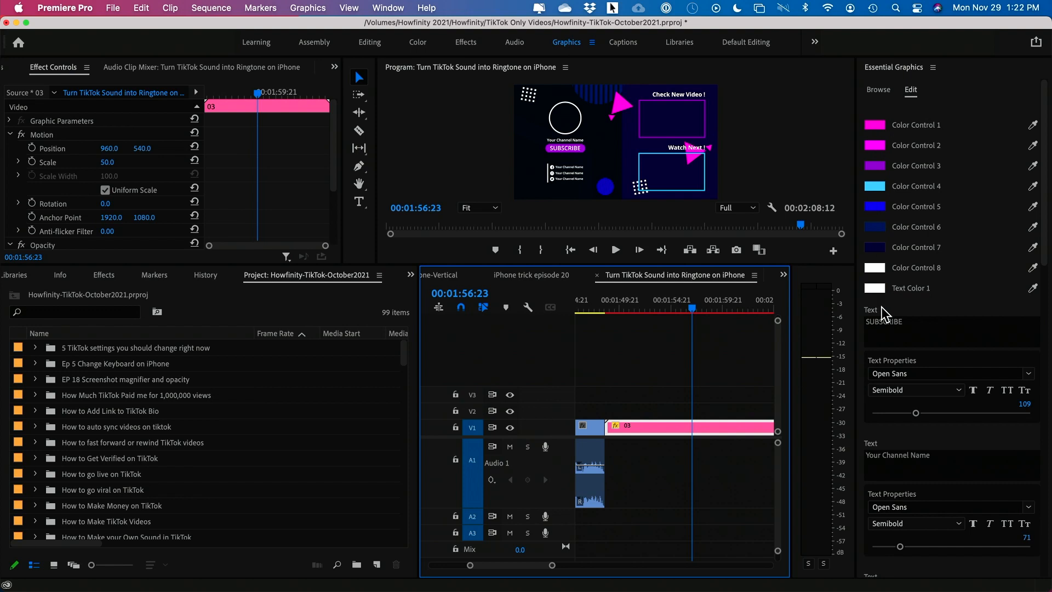
pyautogui.scroll(-3, 909, 326)
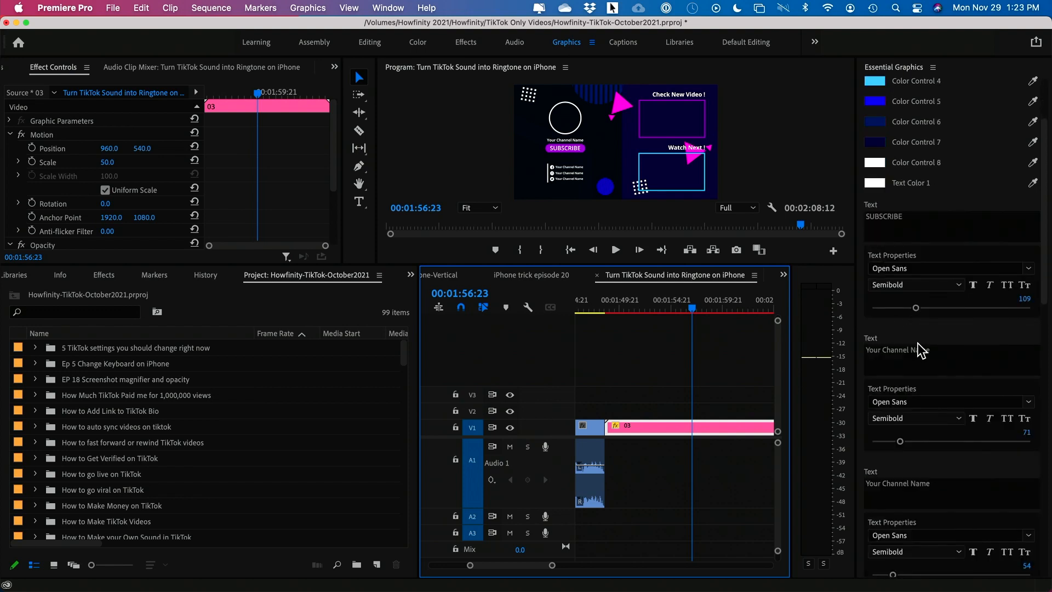
pyautogui.scroll(-10, 914, 384)
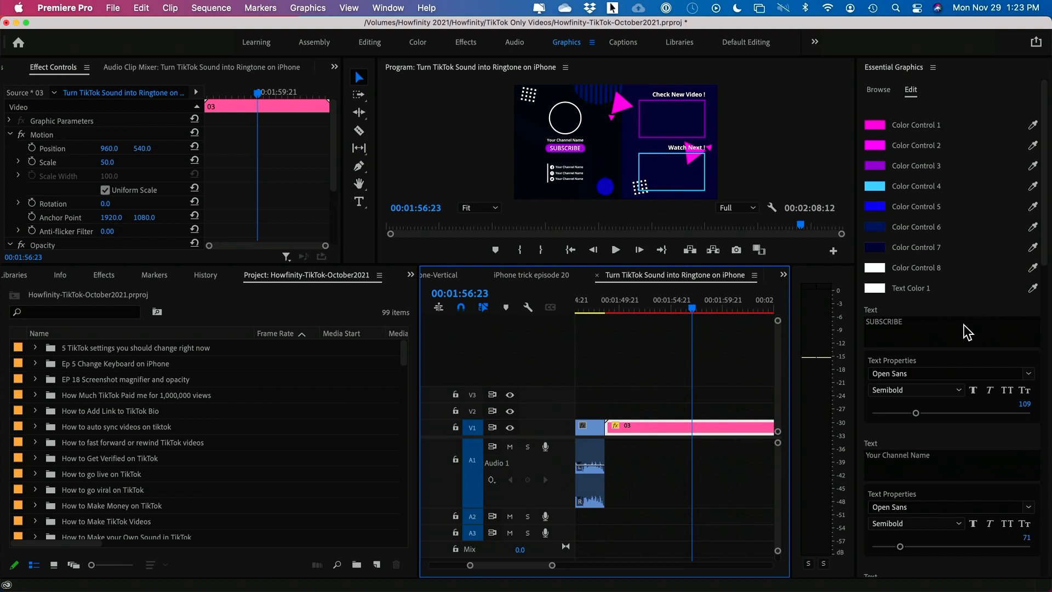
pyautogui.scroll(-1, 949, 325)
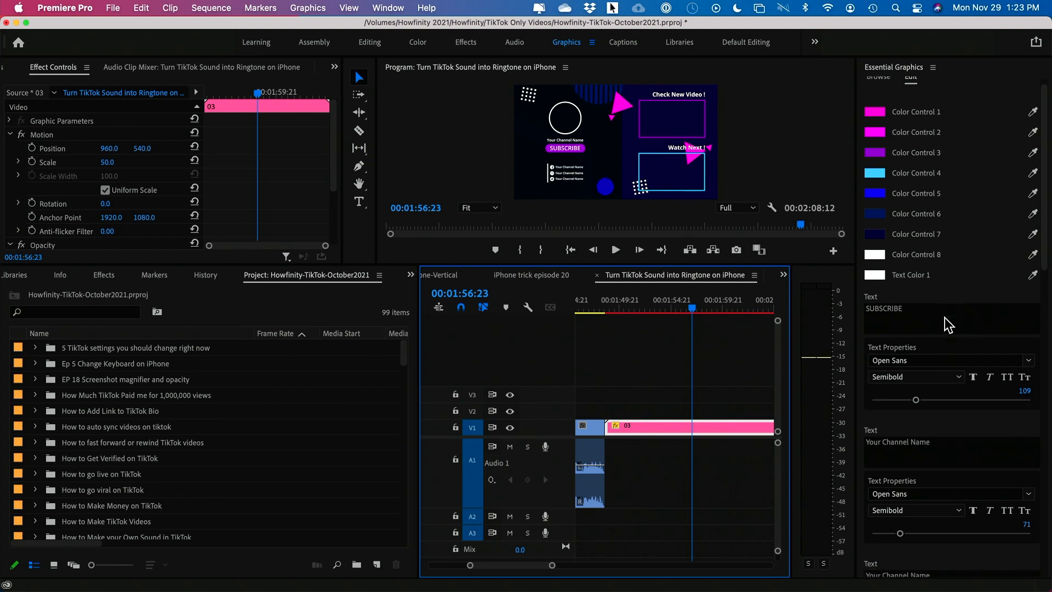
pyautogui.click(961, 444)
pyautogui.write('App of the day')
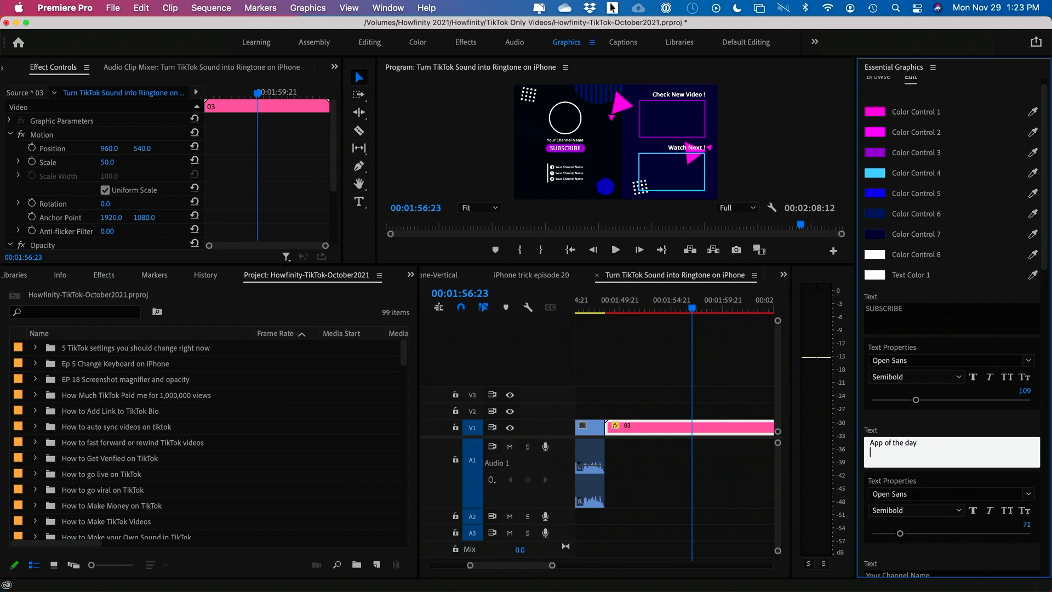
pyautogui.click(962, 471)
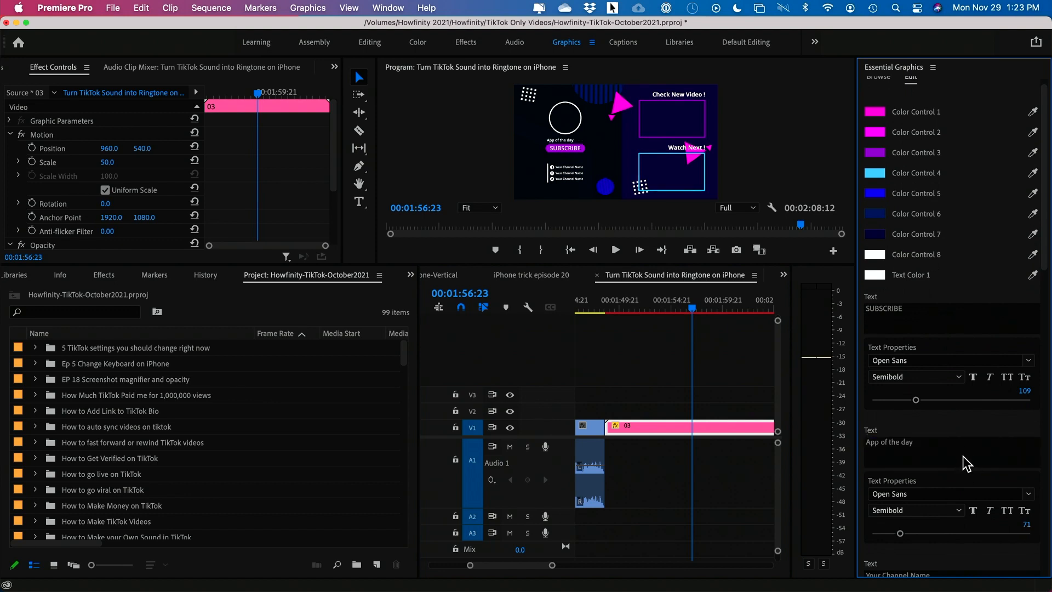
pyautogui.click(939, 459)
# Step: Enlarge the preview area, set the App of the day text size to 97 and format it in all caps
pyautogui.moveTo(900, 534); pyautogui.dragTo(909, 535)
pyautogui.moveTo(589, 266); pyautogui.dragTo(570, 343)
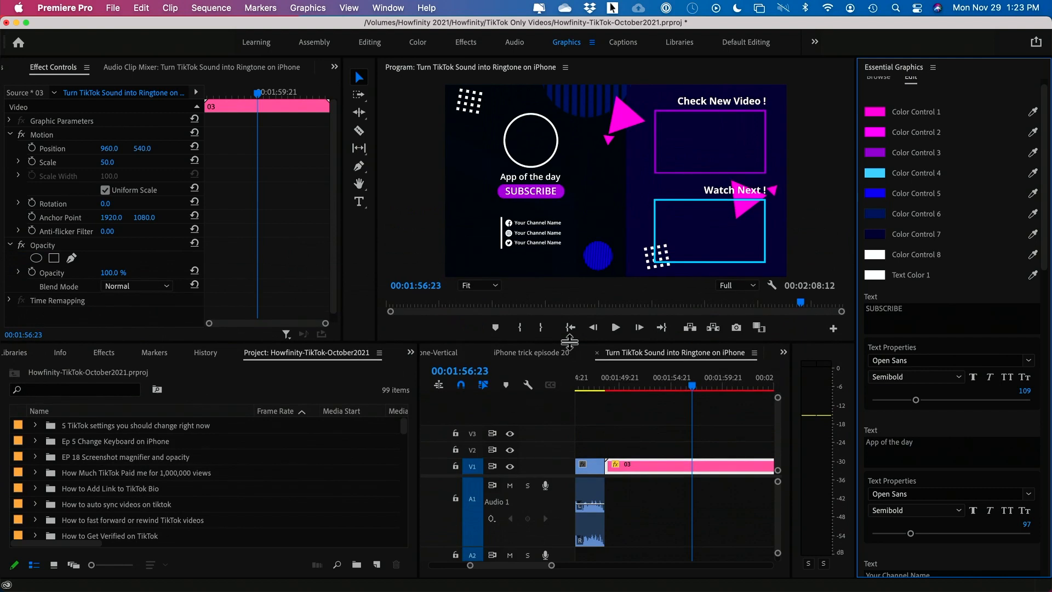
pyautogui.scroll(-2, 975, 483)
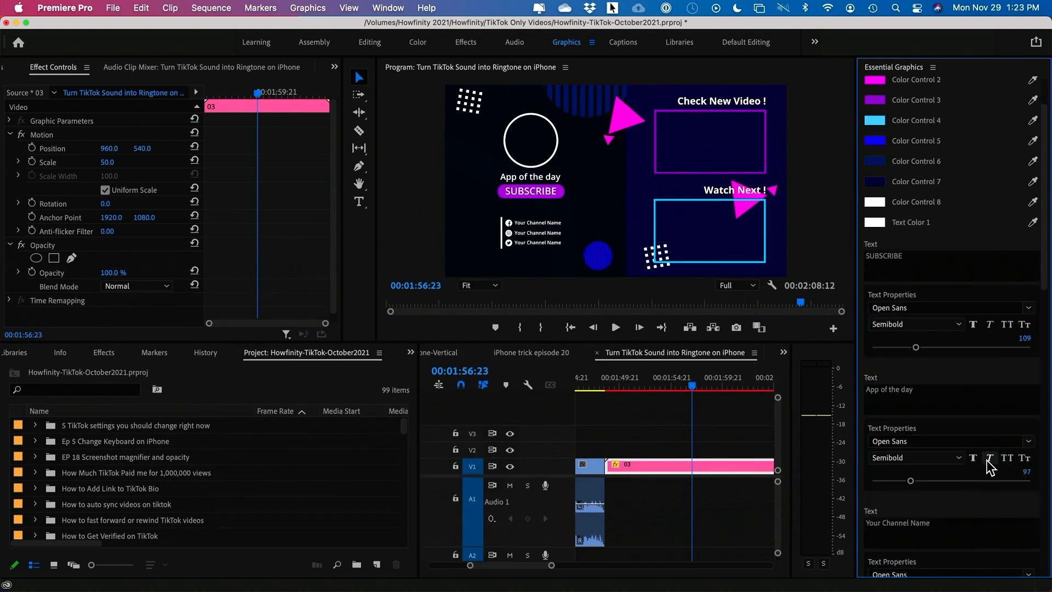
pyautogui.click(1007, 458)
pyautogui.press('Right')
# Step: Set Position - Social X to about 238 to move the social handles out of frame, and check other moments of the end screen
pyautogui.scroll(-4, 931, 426)
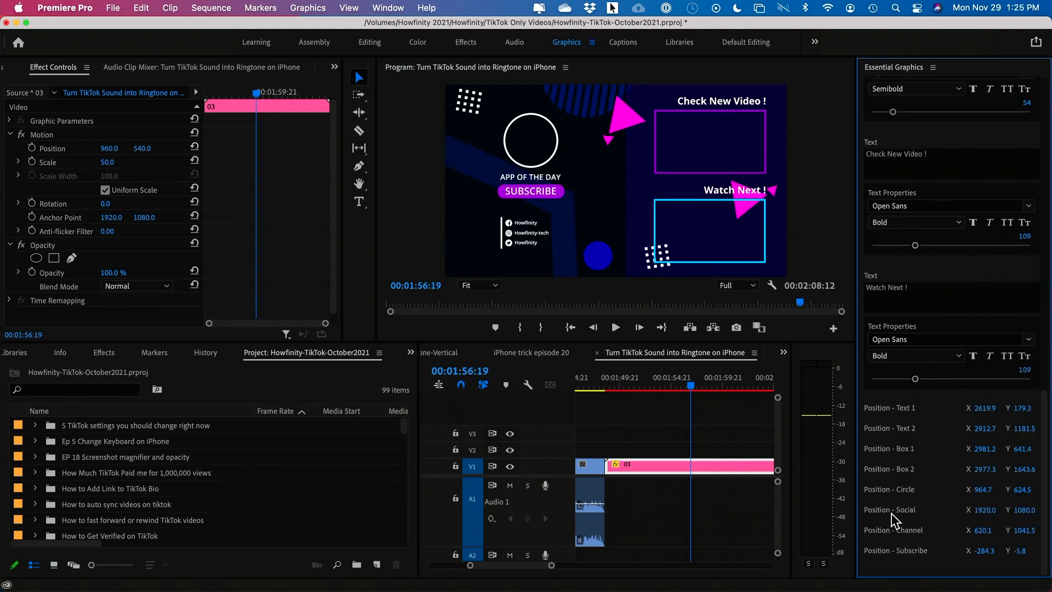
pyautogui.moveTo(985, 509); pyautogui.dragTo(920, 509)
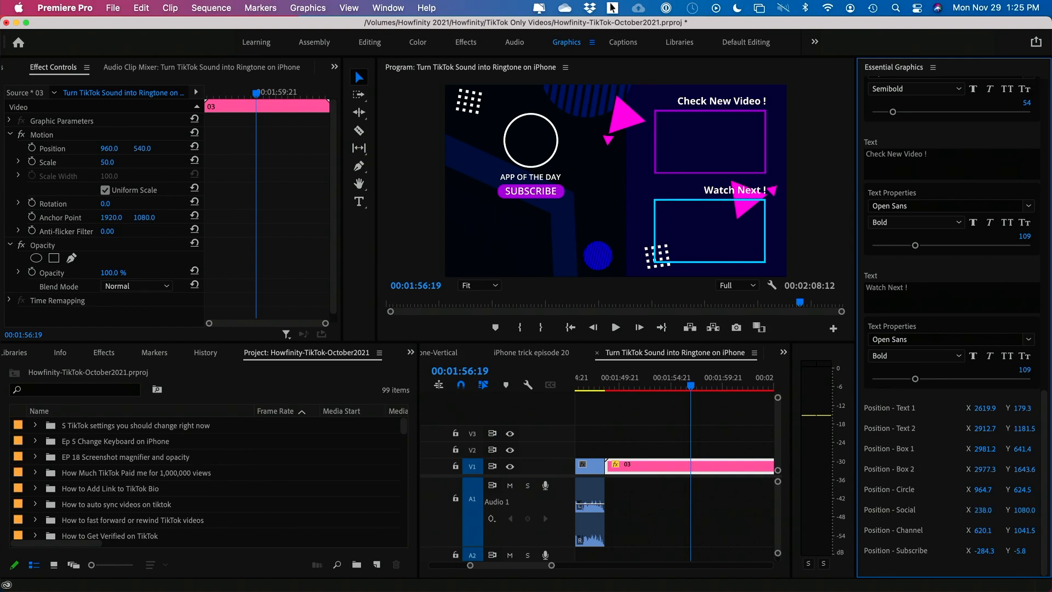
pyautogui.moveTo(645, 386); pyautogui.dragTo(728, 389)
pyautogui.hscroll(3, 646, 423)
pyautogui.moveTo(650, 387); pyautogui.dragTo(623, 386)
pyautogui.press('Left')
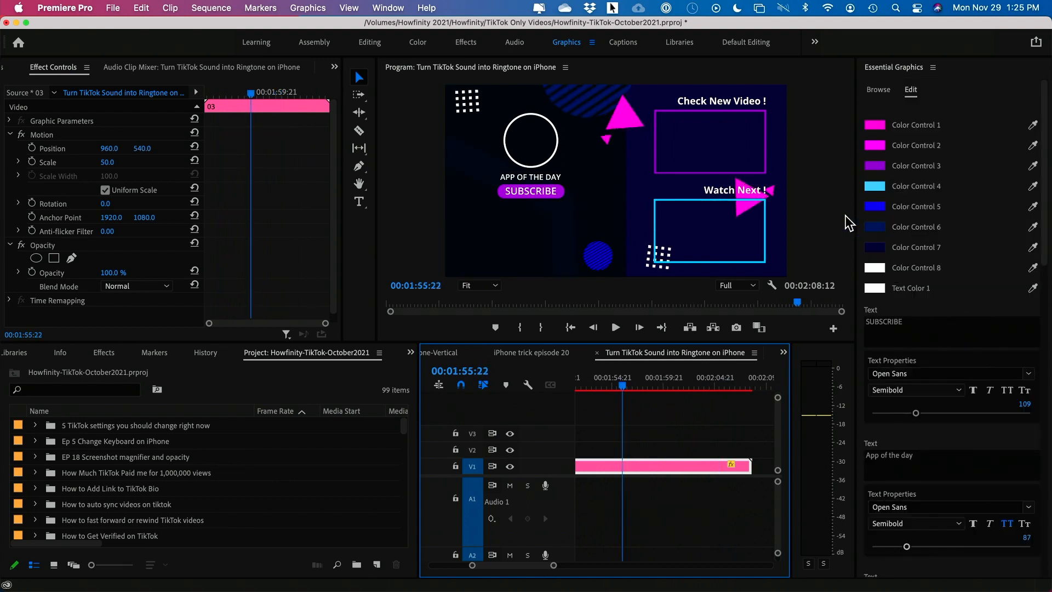
# Step: Change Color Control 3 of the end screen template from purple to red
pyautogui.click(879, 167)
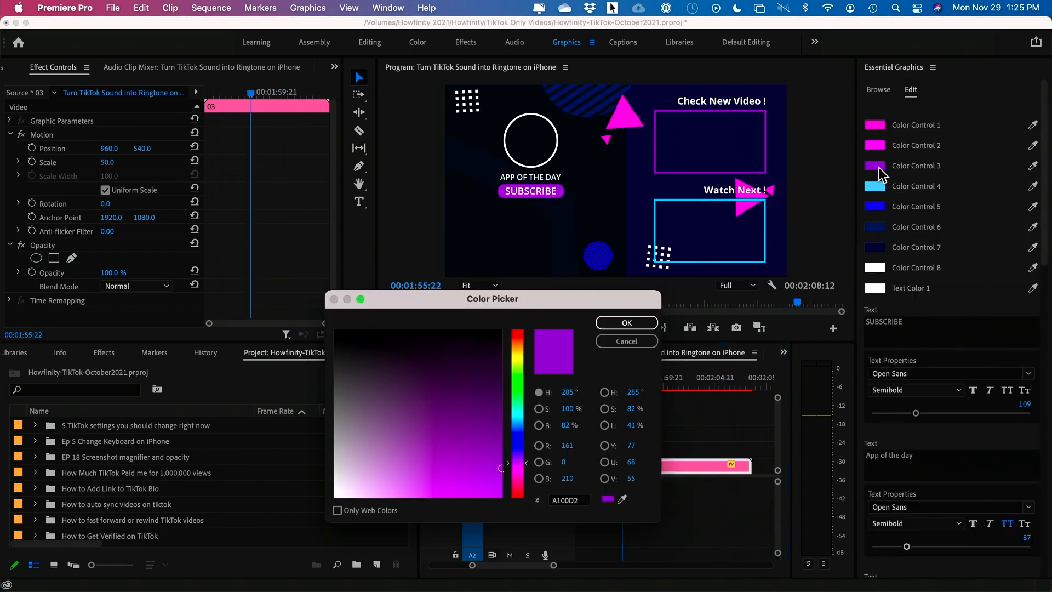
pyautogui.click(518, 496)
pyautogui.click(627, 322)
pyautogui.click(682, 422)
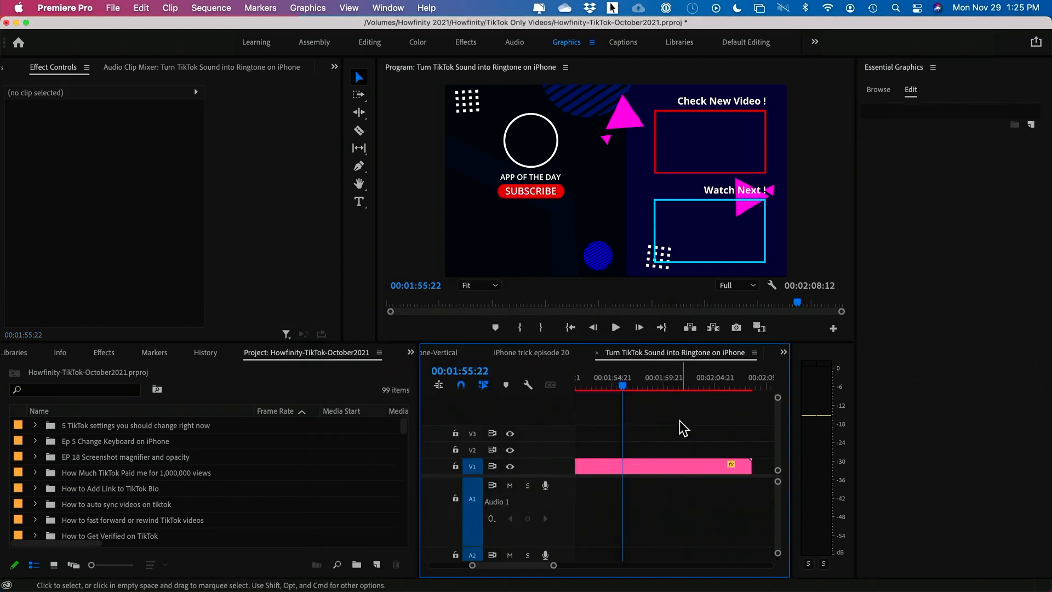
# Step: Play back the cut from the last video clip into the 03 end screen
pyautogui.scroll(-3, 656, 425)
pyautogui.moveTo(595, 385); pyautogui.dragTo(608, 384)
pyautogui.moveTo(700, 380); pyautogui.dragTo(659, 405)
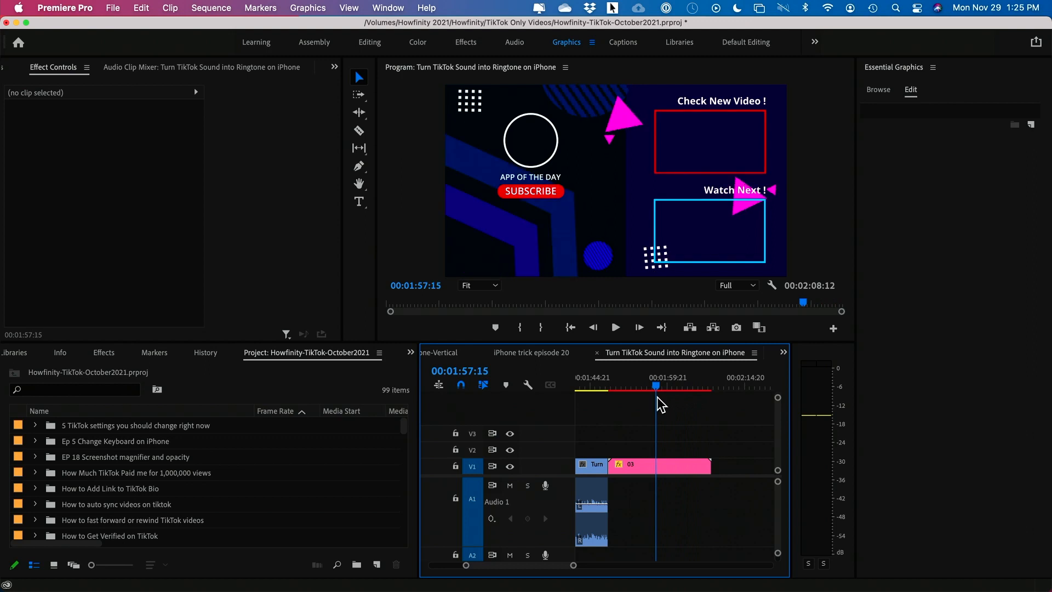
pyautogui.hscroll(-2, 637, 385)
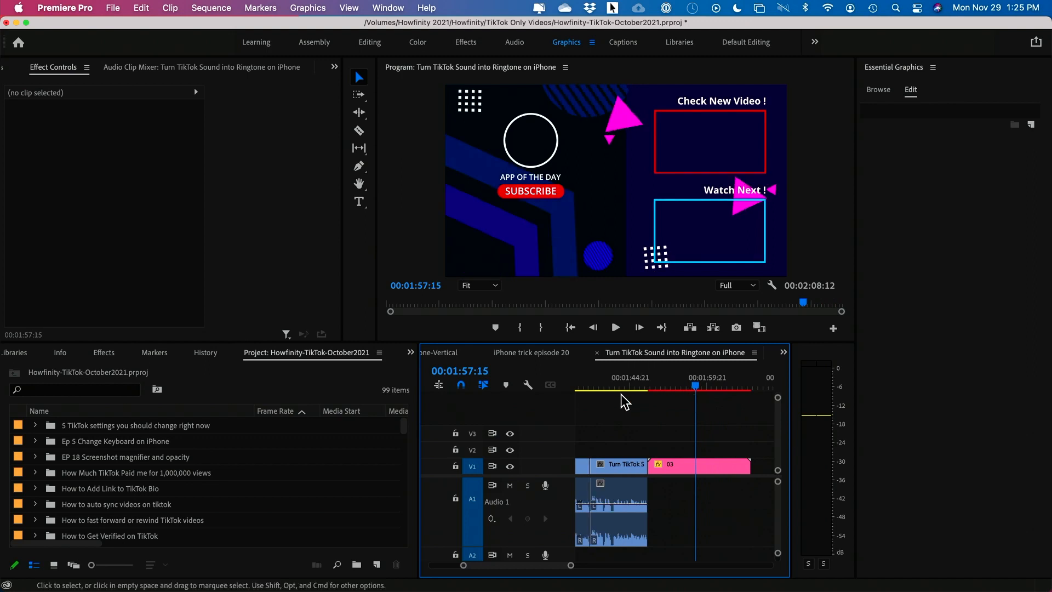
pyautogui.moveTo(638, 385)
pyautogui.mouseDown()
pyautogui.moveTo(623, 388)
pyautogui.moveTo(681, 387)
pyautogui.moveTo(644, 391)
pyautogui.mouseUp()
pyautogui.press('space')
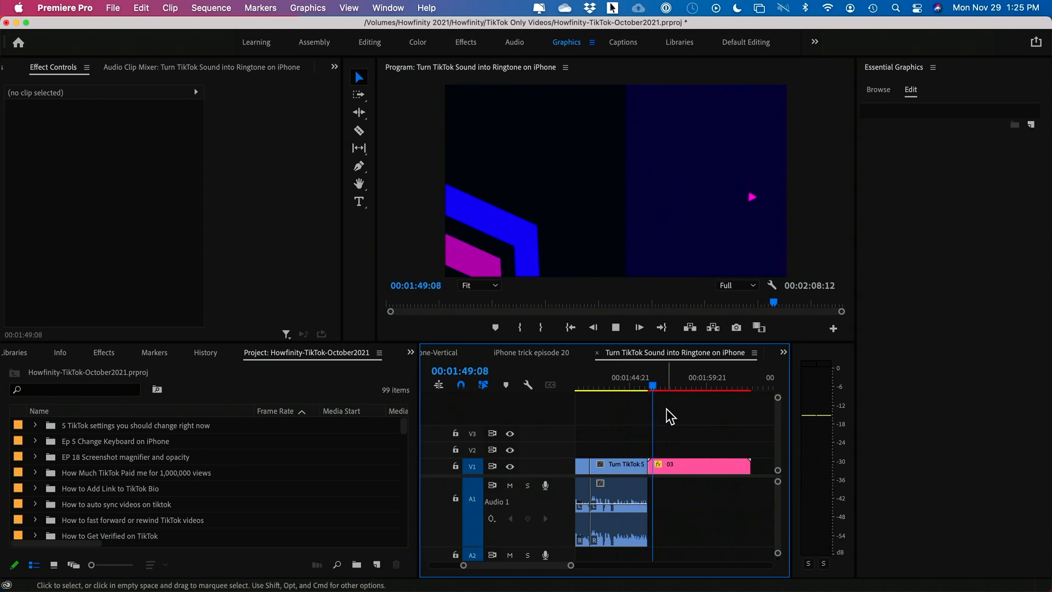
pyautogui.scroll(-1, 715, 544)
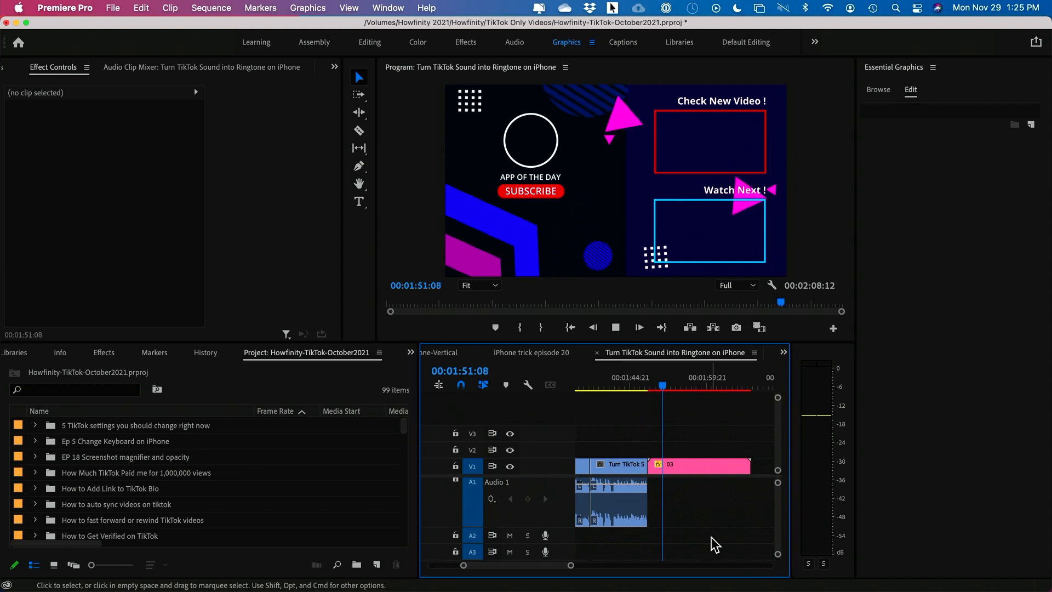
# Step: Switch to Chrome and open the Music Tracks category on Envato Elements
pyautogui.press('super+Tab')
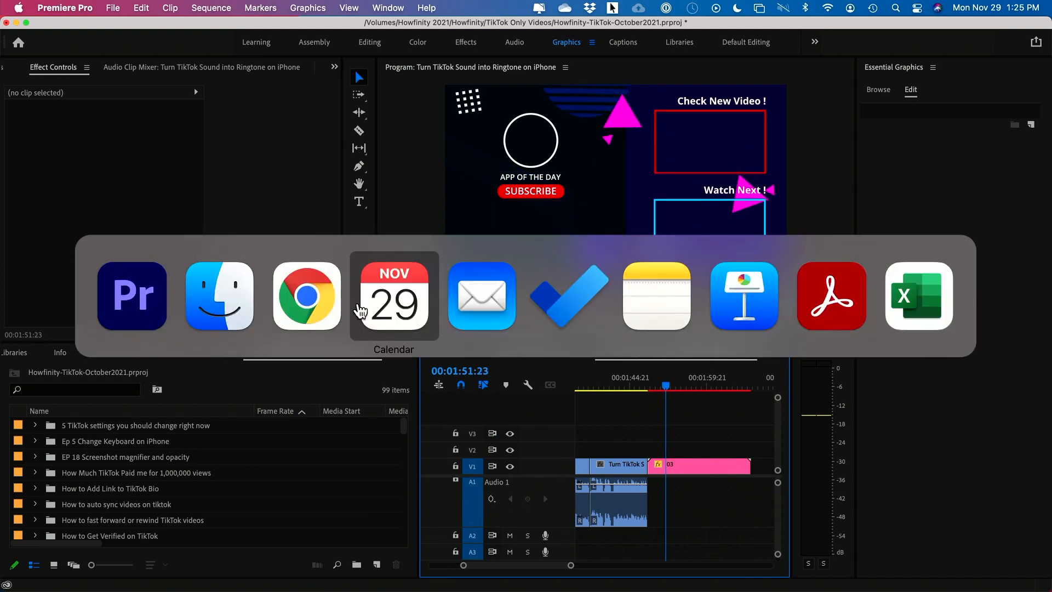
pyautogui.click(329, 308)
pyautogui.moveTo(307, 117)
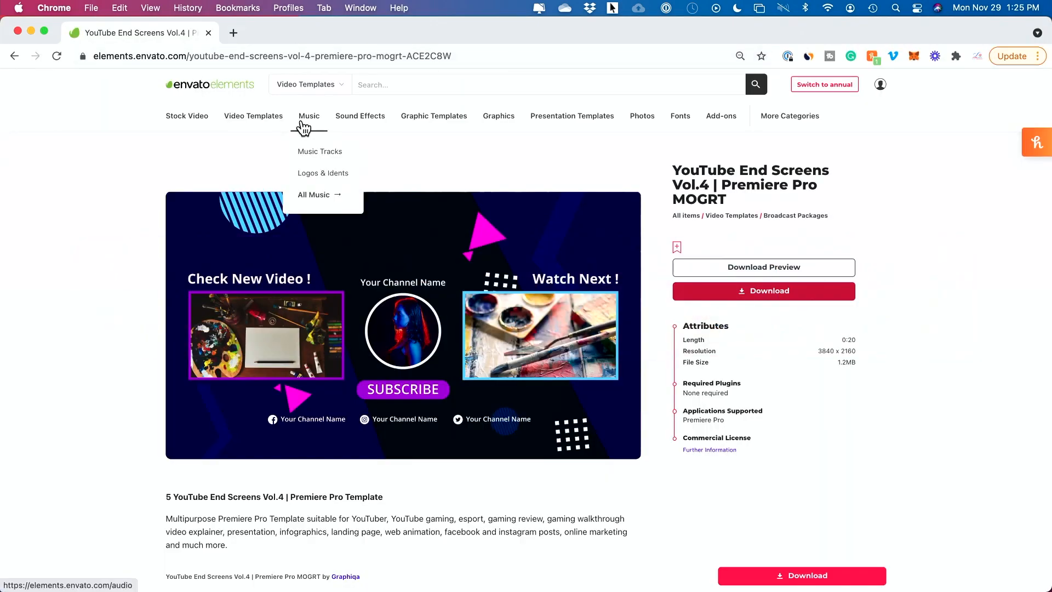
pyautogui.click(306, 156)
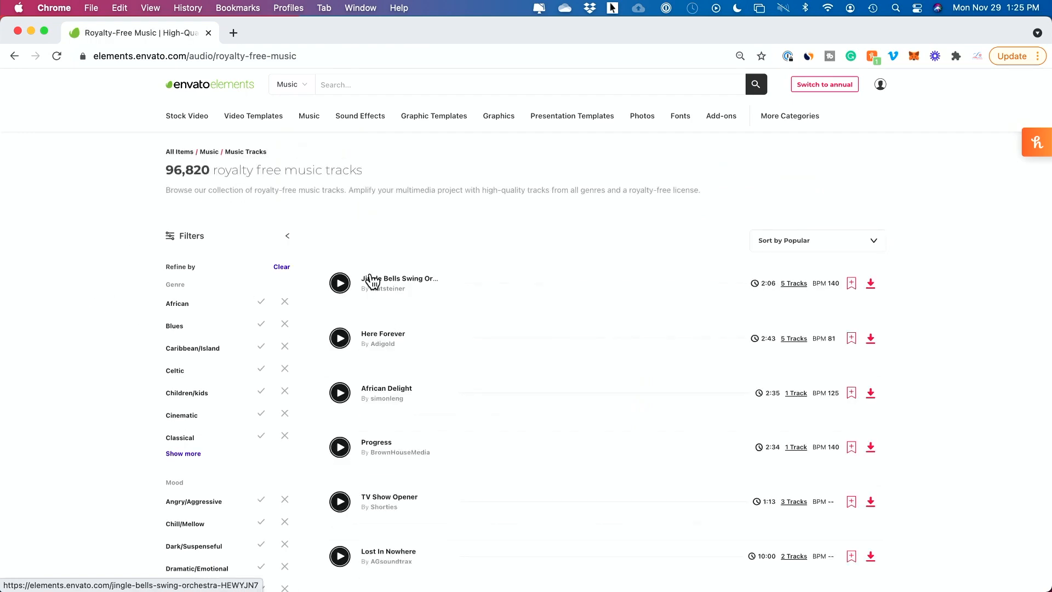
# Step: Switch back to Premiere Pro and place Technology Background.wav on audio track A2 beneath the video and end screen
pyautogui.press('super+Tab')
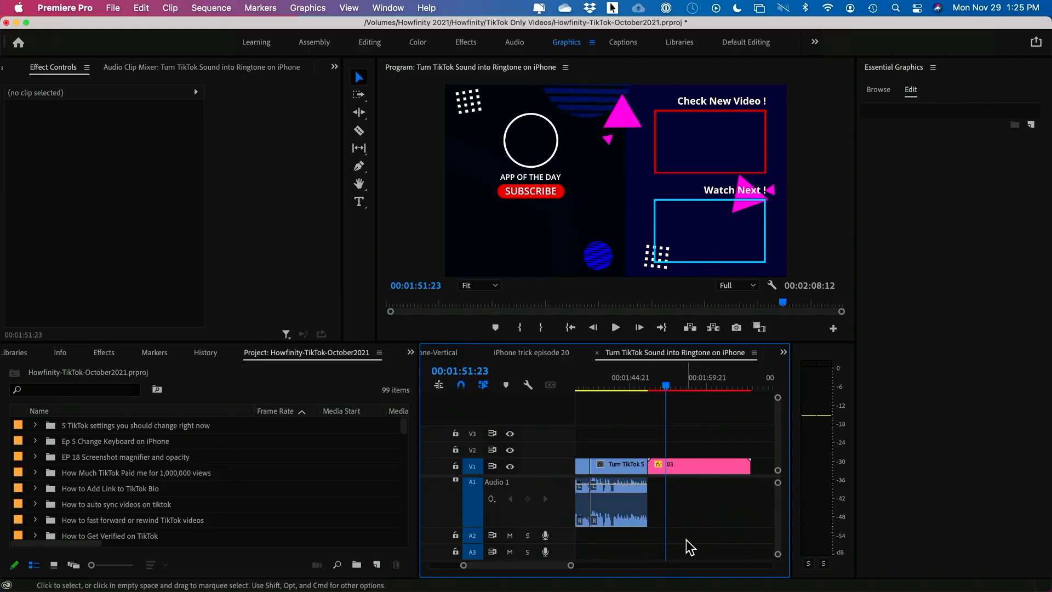
pyautogui.scroll(-15, 283, 468)
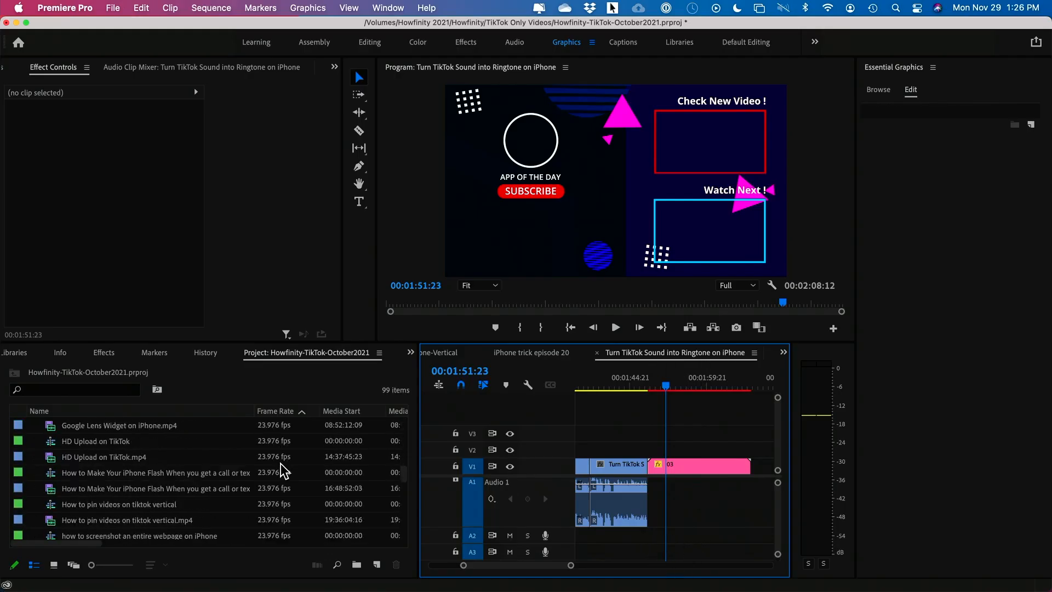
pyautogui.scroll(-5, 283, 471)
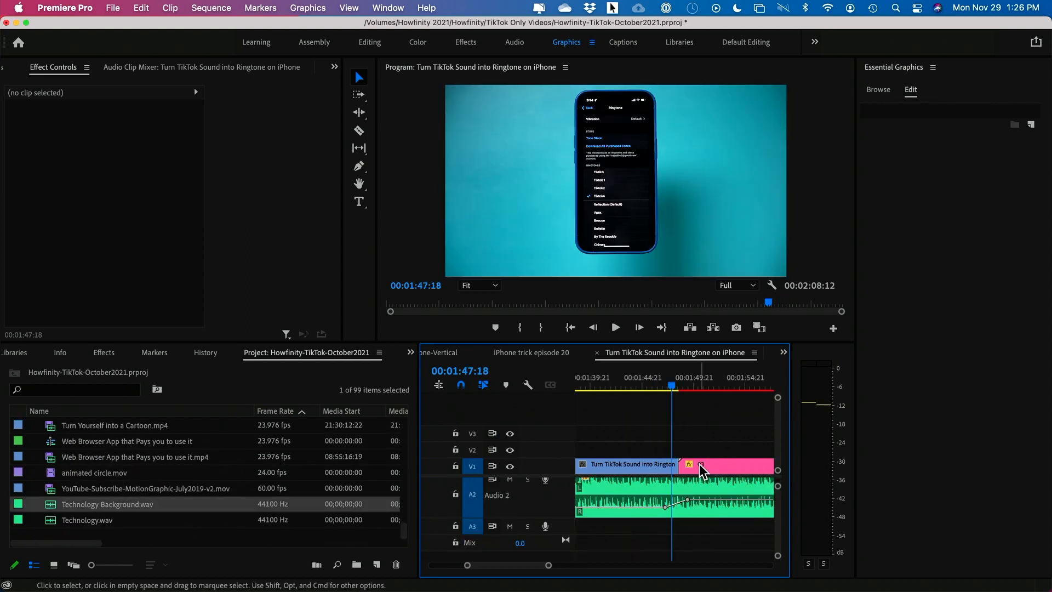
# Step: Move the 03 end screen clip up to V2 and shift it slightly earlier to overlap the end of the last V1 clip
pyautogui.click(696, 466)
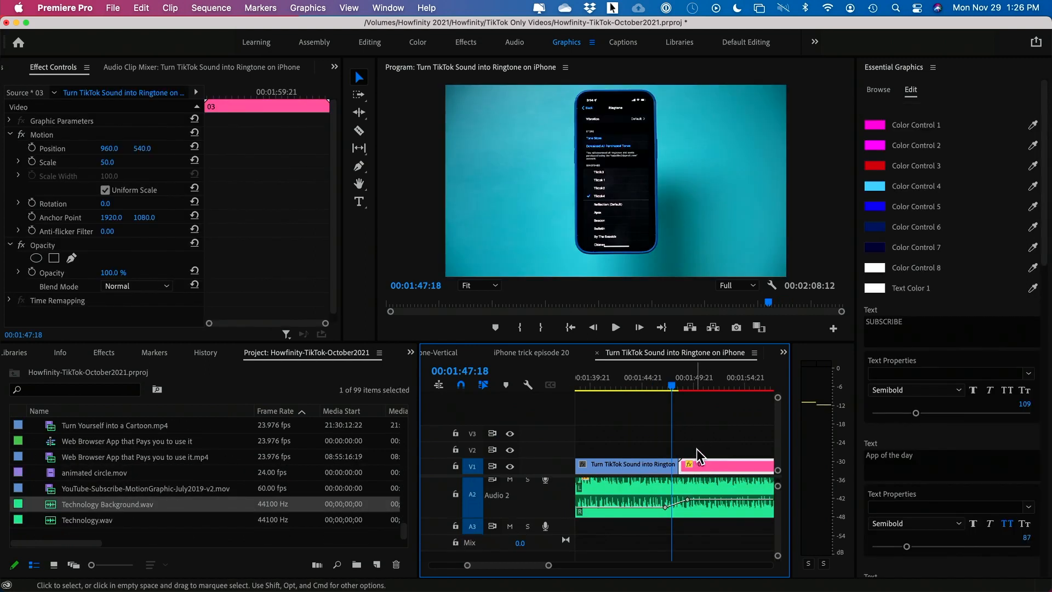
pyautogui.moveTo(700, 461); pyautogui.dragTo(699, 450)
pyautogui.click(697, 464)
pyautogui.press('=')
pyautogui.press('=')
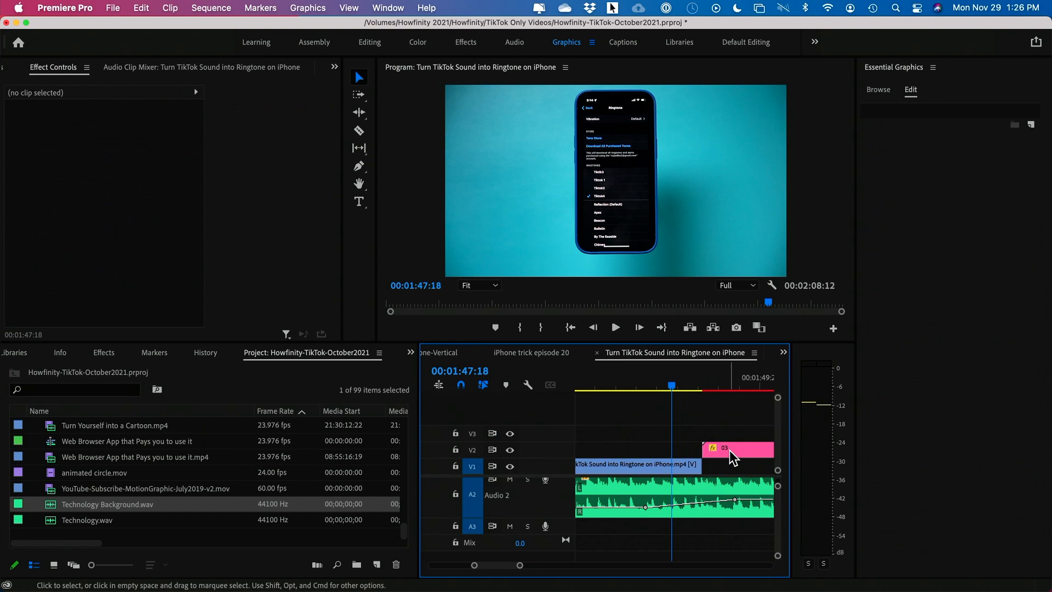
pyautogui.click(729, 451)
pyautogui.moveTo(704, 452); pyautogui.dragTo(680, 451)
# Step: Play back the overlap between the last video clip and the end screen with the background music
pyautogui.moveTo(673, 386)
pyautogui.mouseDown()
pyautogui.moveTo(700, 394)
pyautogui.moveTo(654, 390)
pyautogui.mouseUp()
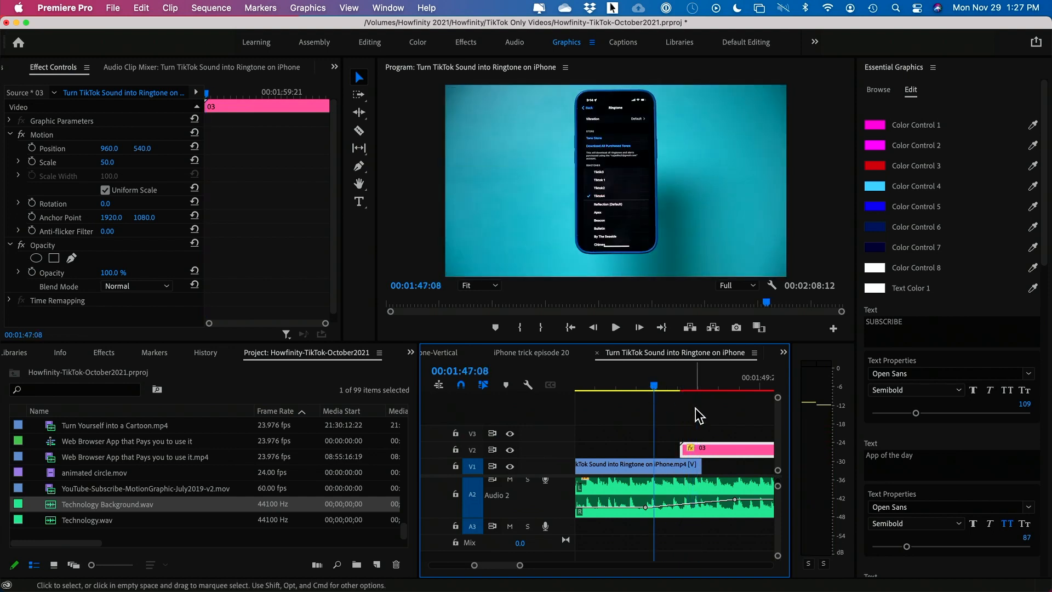
pyautogui.press('XF86AudioMute')
pyautogui.press('space')
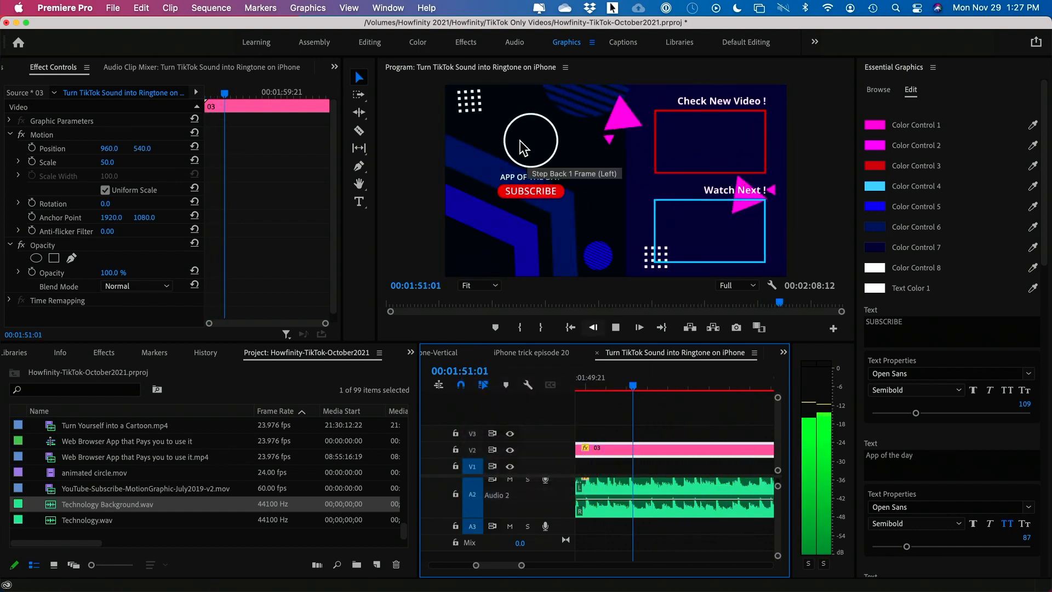
pyautogui.press('space')
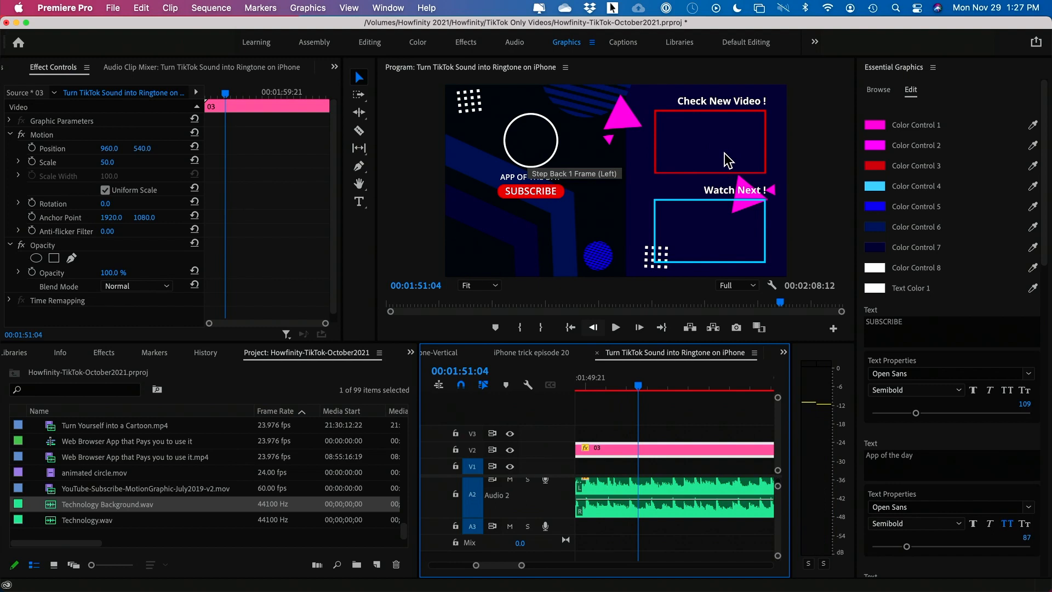
# Step: Apply the default transition to the end of the 03 end screen clip on V2
pyautogui.click(692, 416)
pyautogui.press('-')
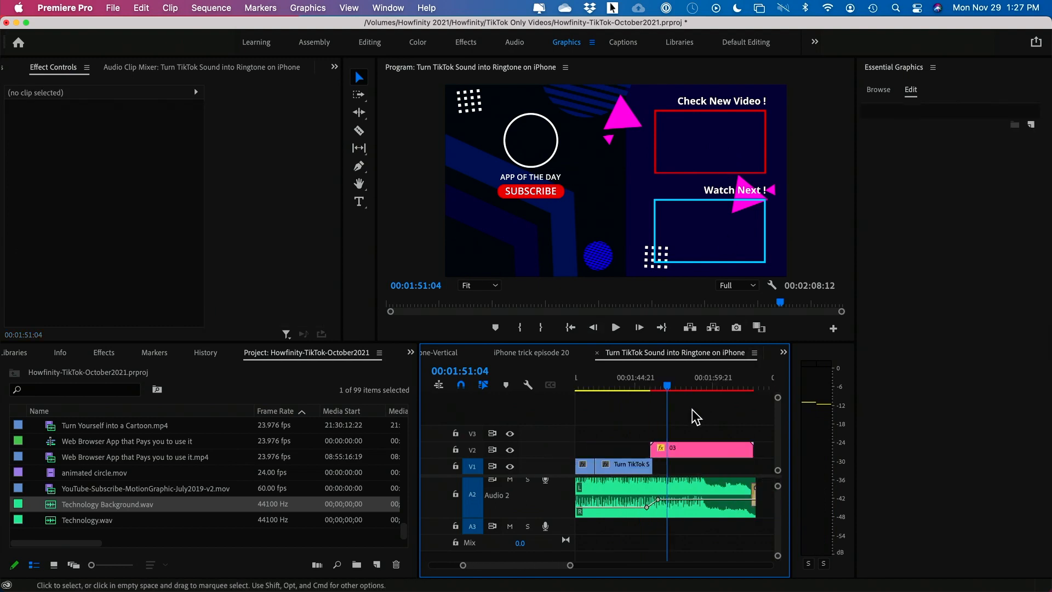
pyautogui.press('-')
pyautogui.moveTo(685, 381); pyautogui.dragTo(715, 386)
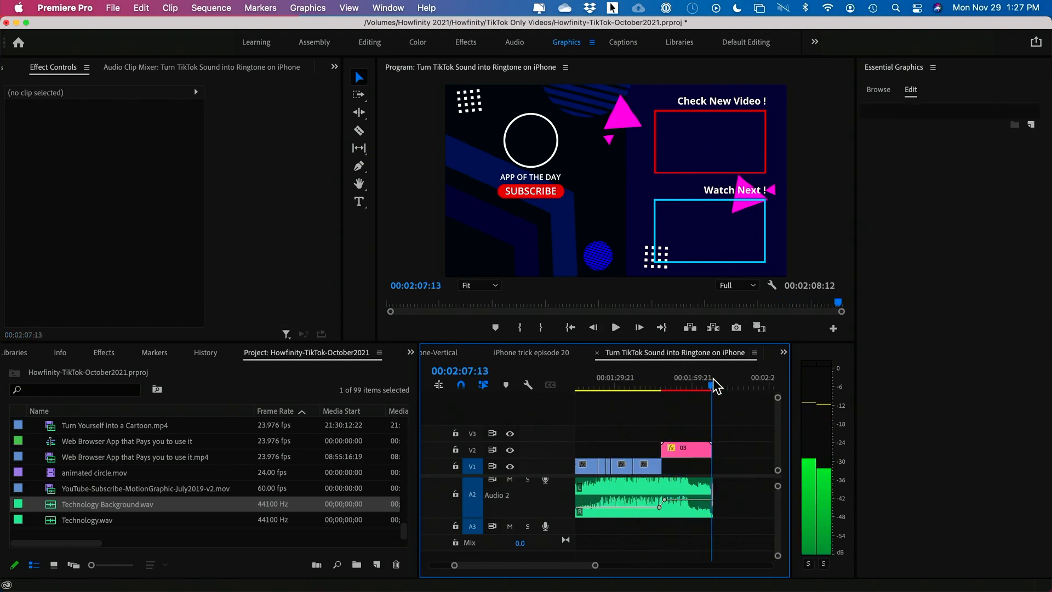
pyautogui.press('=')
pyautogui.press('=')
pyautogui.press('=')
pyautogui.moveTo(686, 447); pyautogui.dragTo(700, 447)
pyautogui.click(673, 387)
pyautogui.rightClick(674, 450)
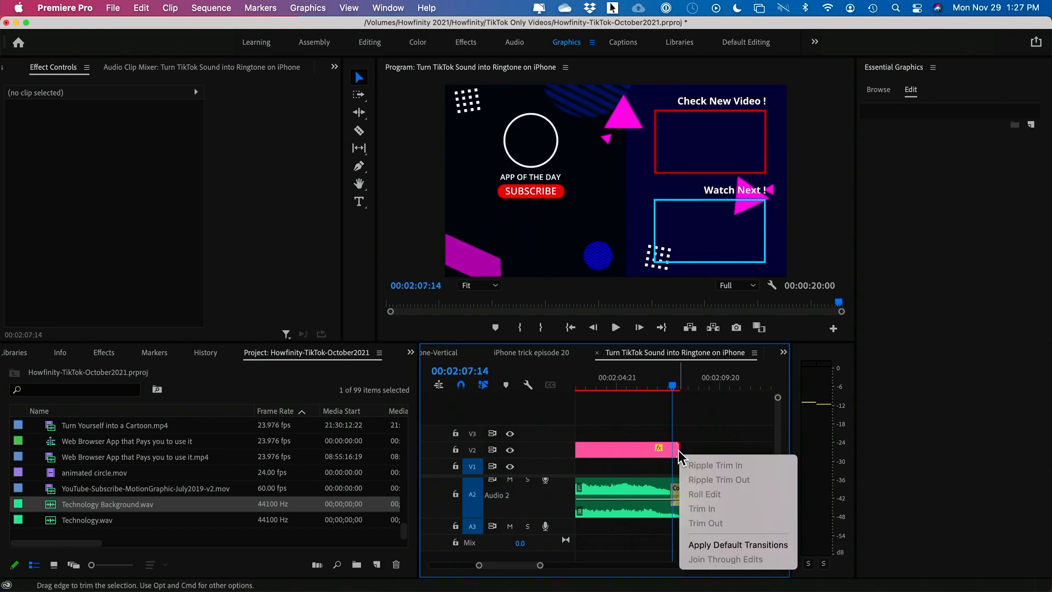
pyautogui.click(713, 542)
# Step: Scrub through the closing part of the end screen and view the sequence at a wider timeline scale
pyautogui.moveTo(634, 386)
pyautogui.mouseDown()
pyautogui.moveTo(664, 386)
pyautogui.moveTo(652, 388)
pyautogui.mouseUp()
pyautogui.press('-')
pyautogui.press('-')
pyautogui.press('-')
pyautogui.press('-')
pyautogui.press('-')
pyautogui.press('-')
pyautogui.press('=')
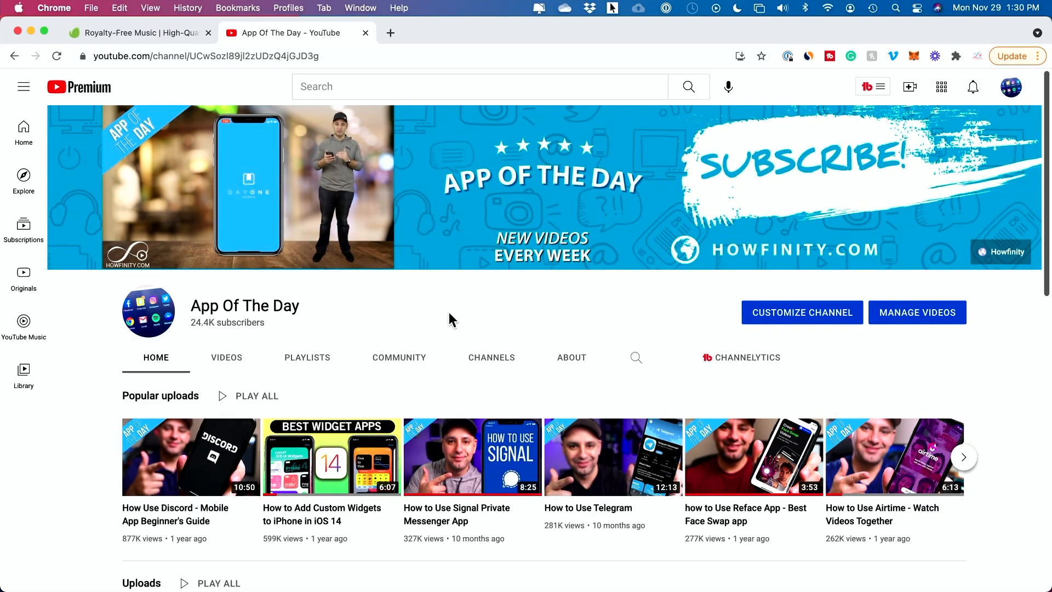
# Step: Switch to the App Of The Day YouTube channel in Chrome and upload the Turn TikTok Sound into Ringtone on iPhone video
pyautogui.click(911, 90)
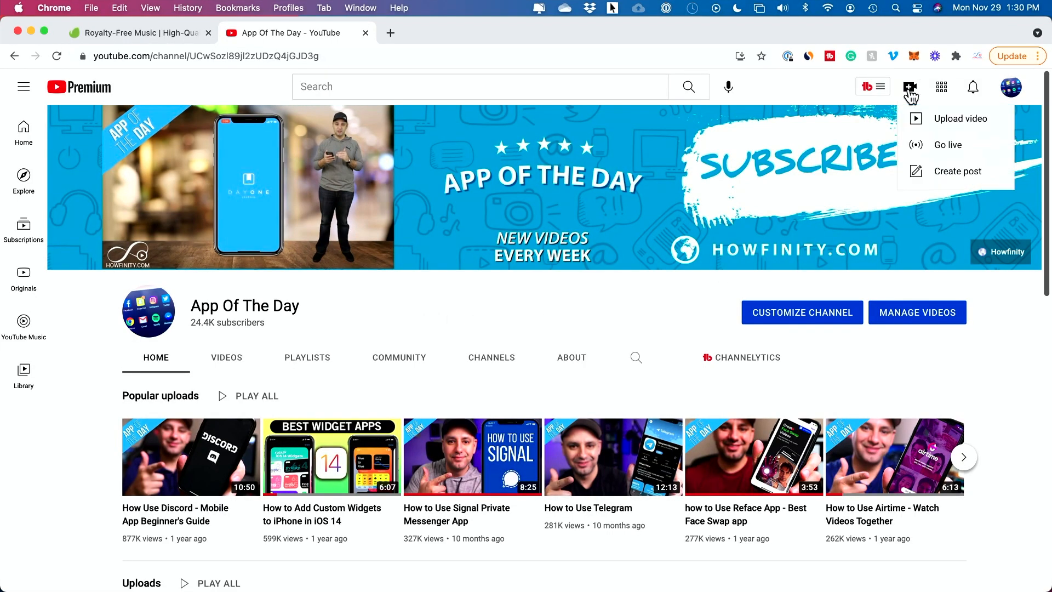
pyautogui.click(959, 120)
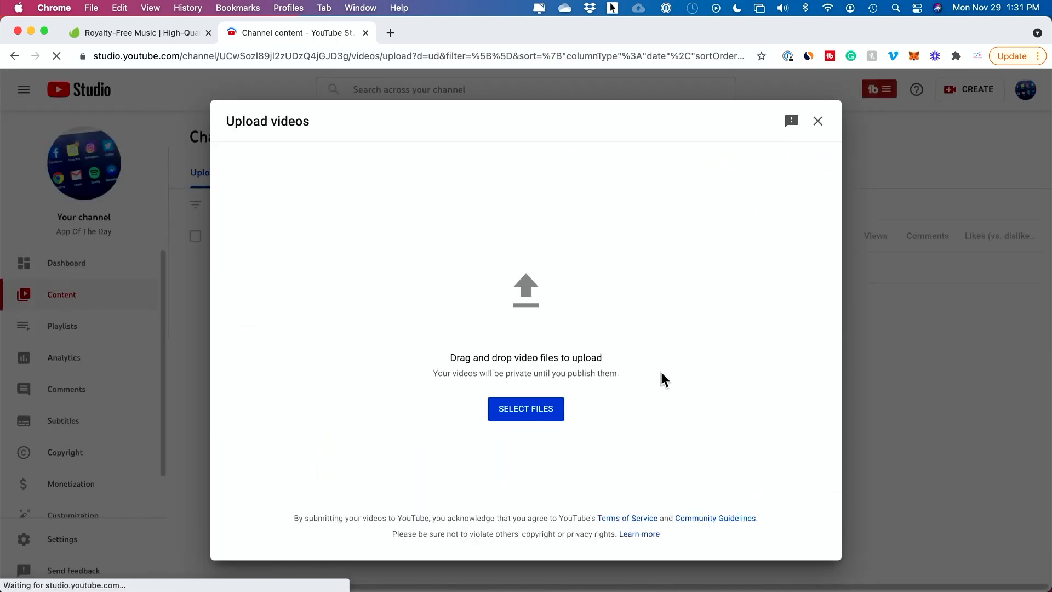
pyautogui.click(528, 411)
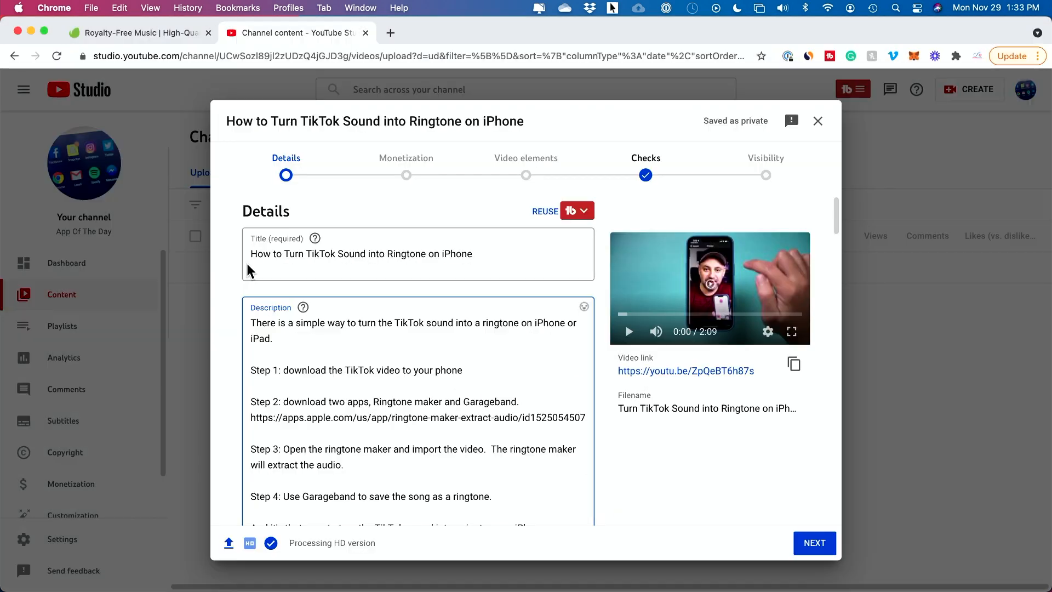
# Step: Go through the video's upload details and add the recommended tag "tiktok sound ringtone"
pyautogui.scroll(-5, 371, 357)
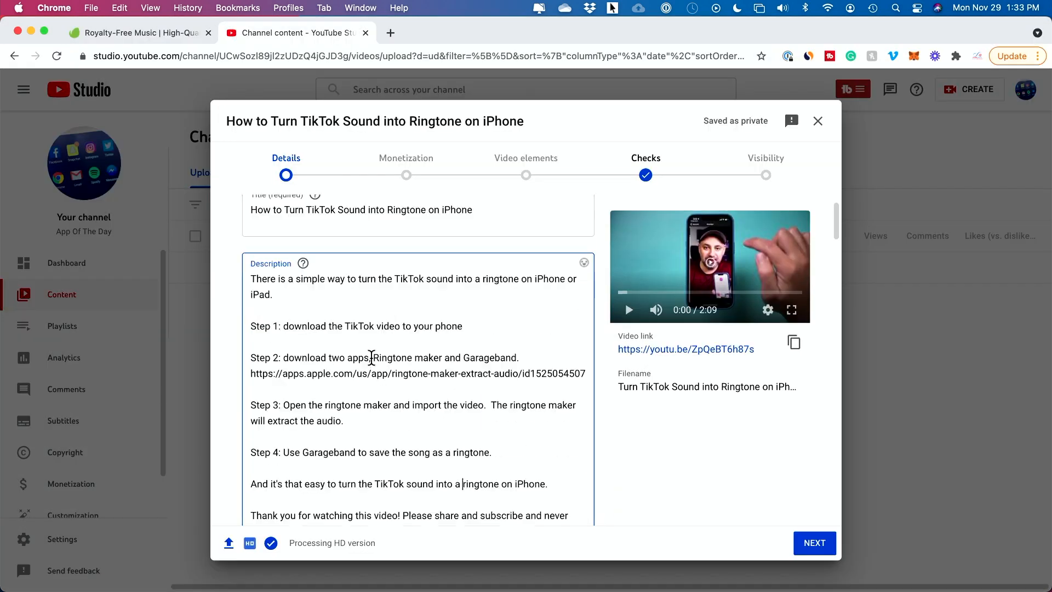
pyautogui.scroll(-3, 371, 357)
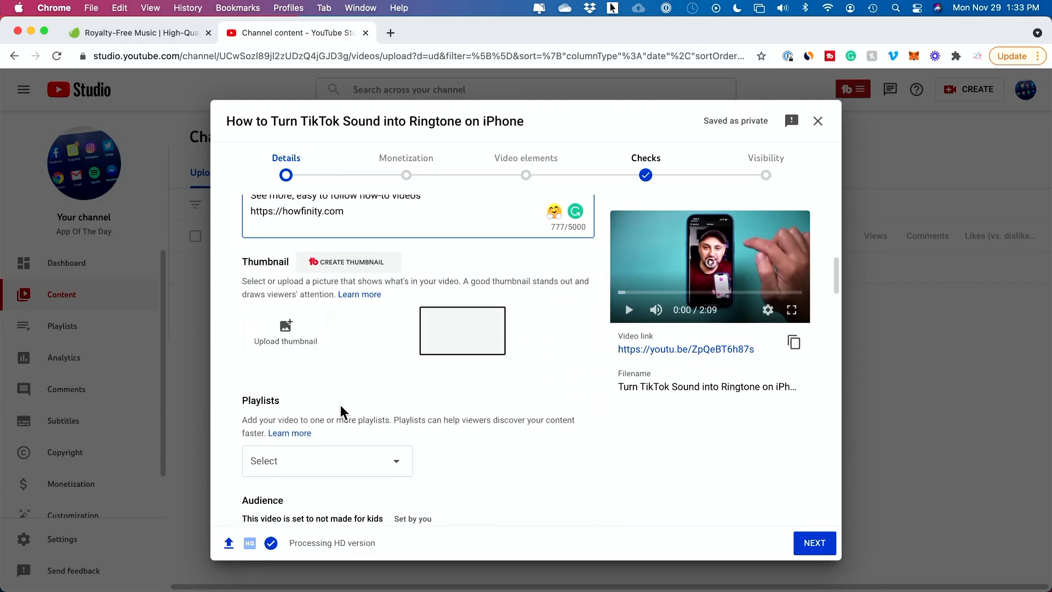
pyautogui.scroll(-2, 342, 428)
pyautogui.scroll(-4, 319, 341)
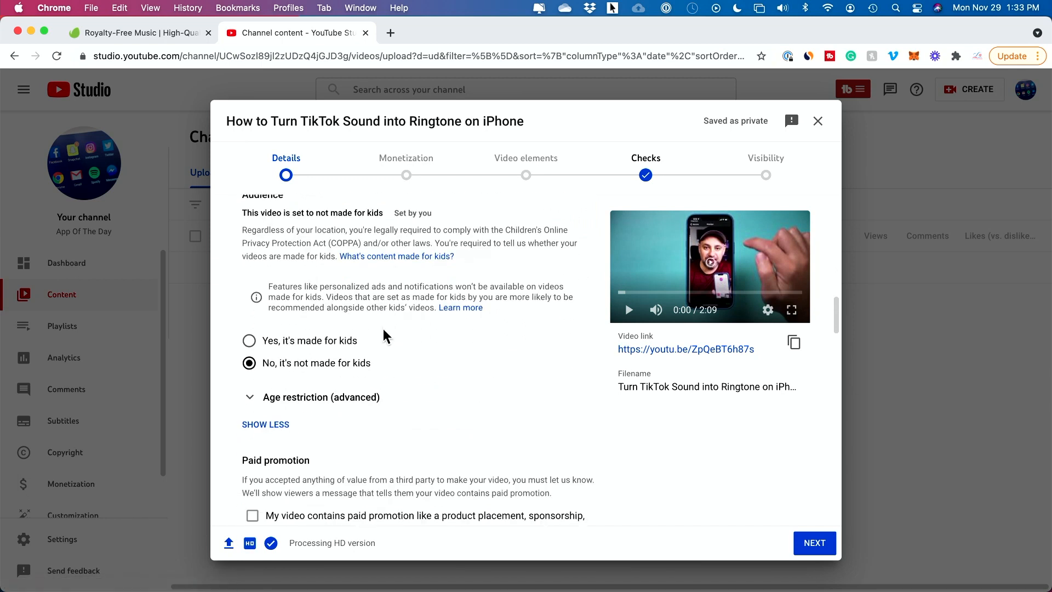
pyautogui.scroll(-5, 386, 335)
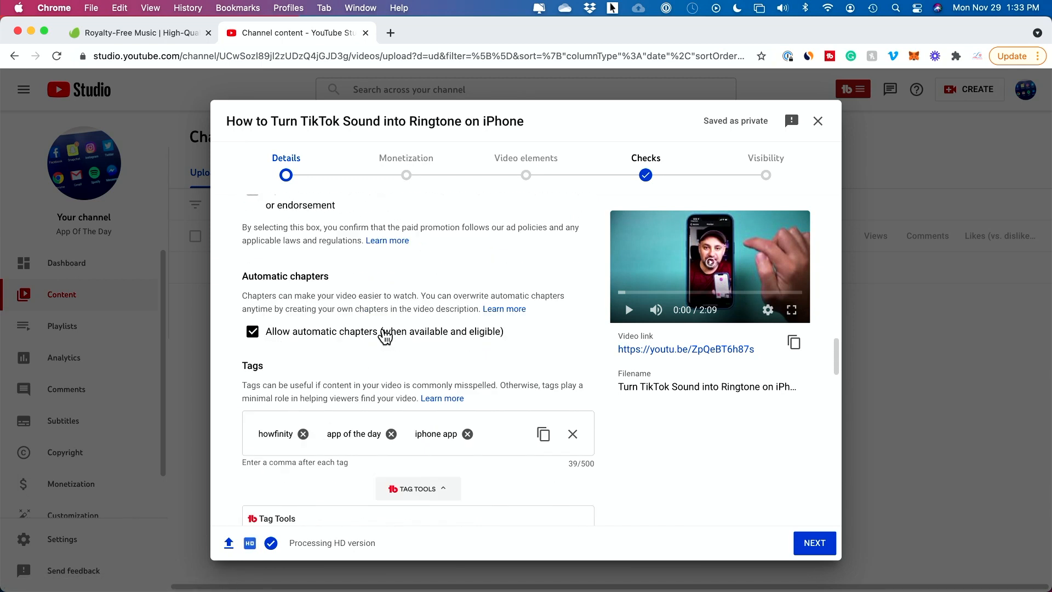
pyautogui.scroll(-2, 385, 336)
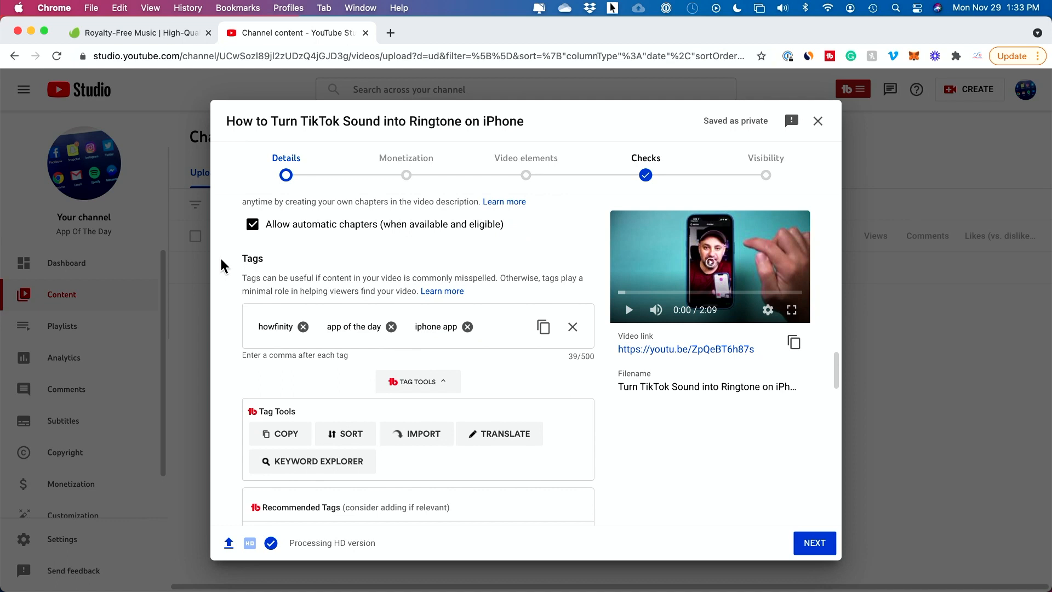
pyautogui.scroll(-2, 305, 272)
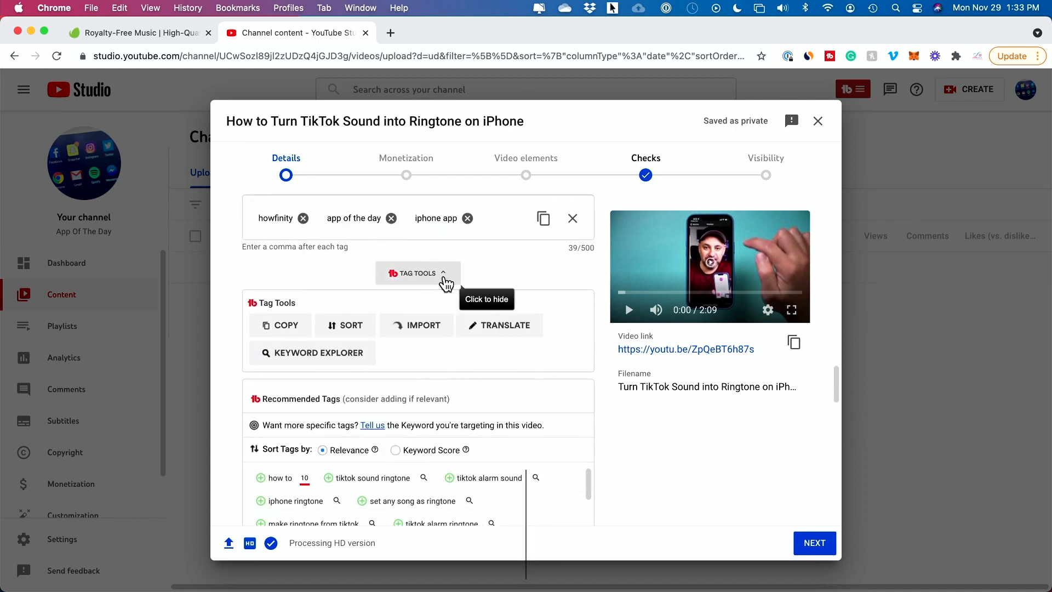
pyautogui.scroll(-1, 441, 278)
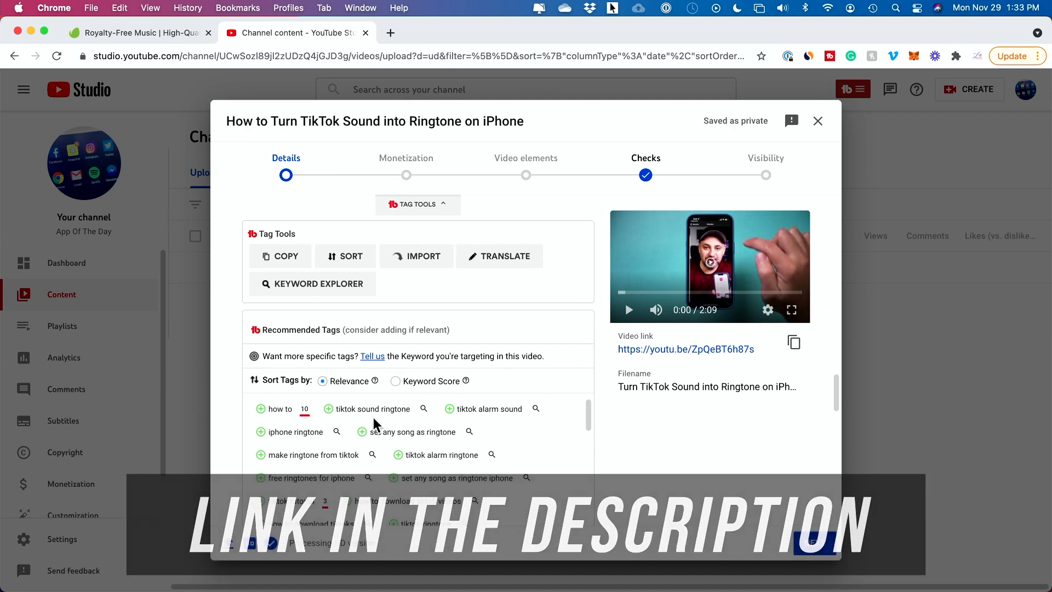
pyautogui.click(374, 418)
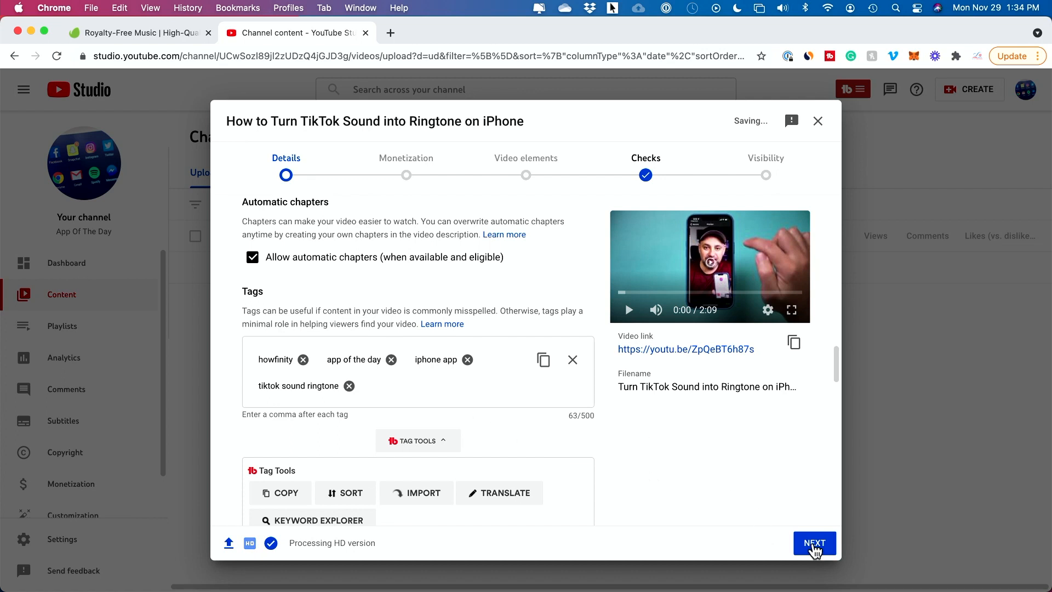
# Step: Proceed to the monetization stage and turn monetization on for the video
pyautogui.click(815, 547)
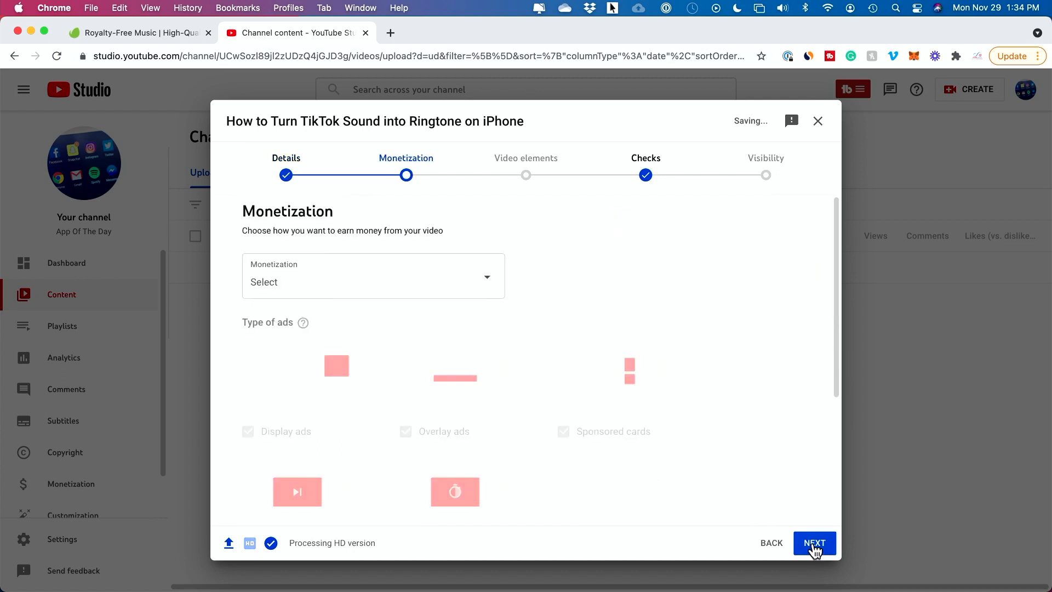
pyautogui.click(275, 285)
pyautogui.click(265, 274)
pyautogui.click(421, 338)
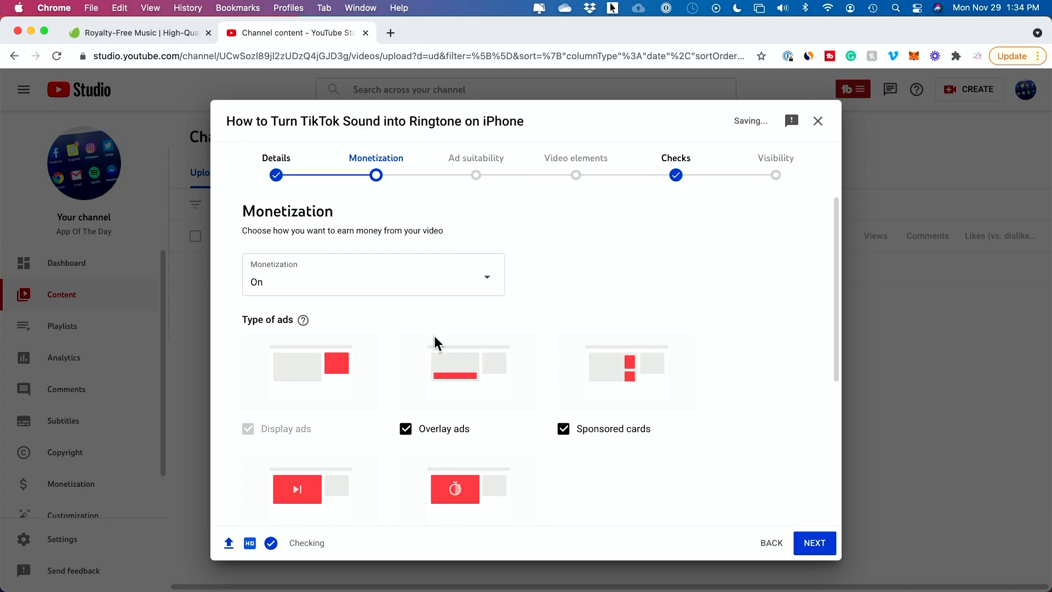
# Step: Submit the ad suitability rating with None of the above selected and continue to the video elements stage
pyautogui.scroll(-5, 434, 336)
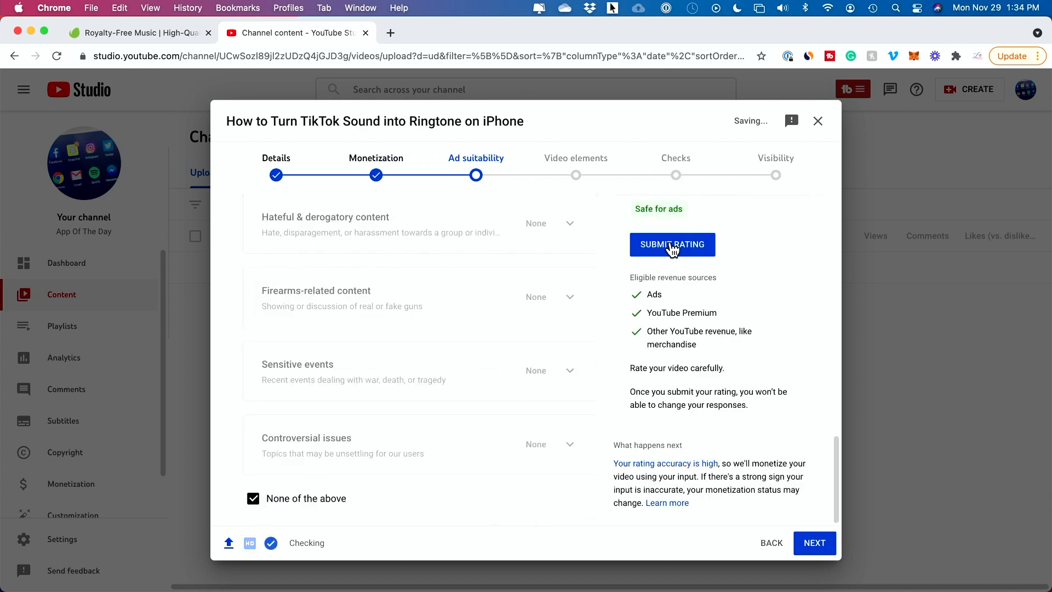
pyautogui.click(673, 245)
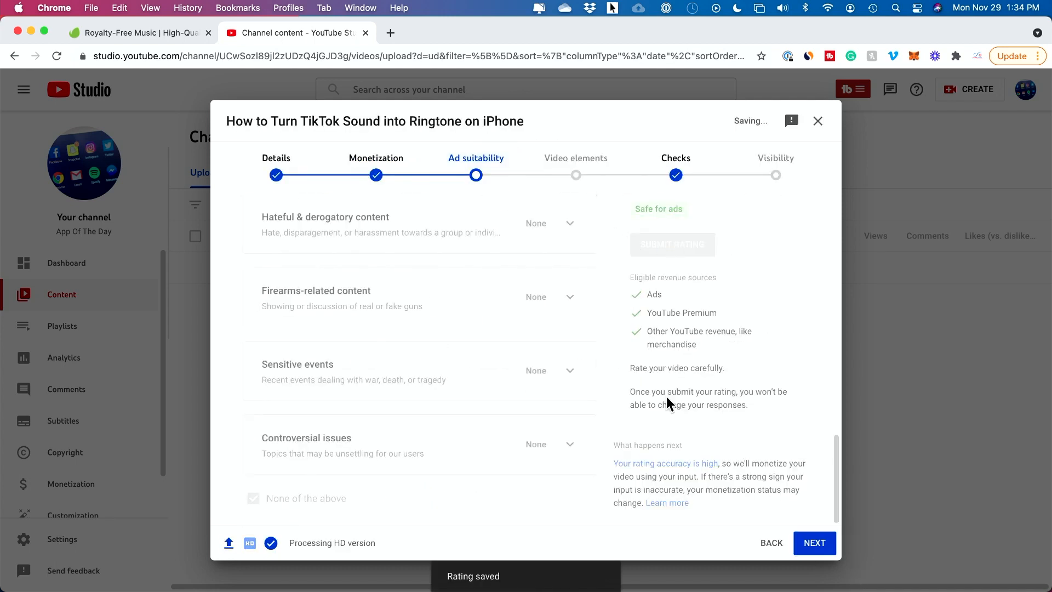
pyautogui.click(818, 551)
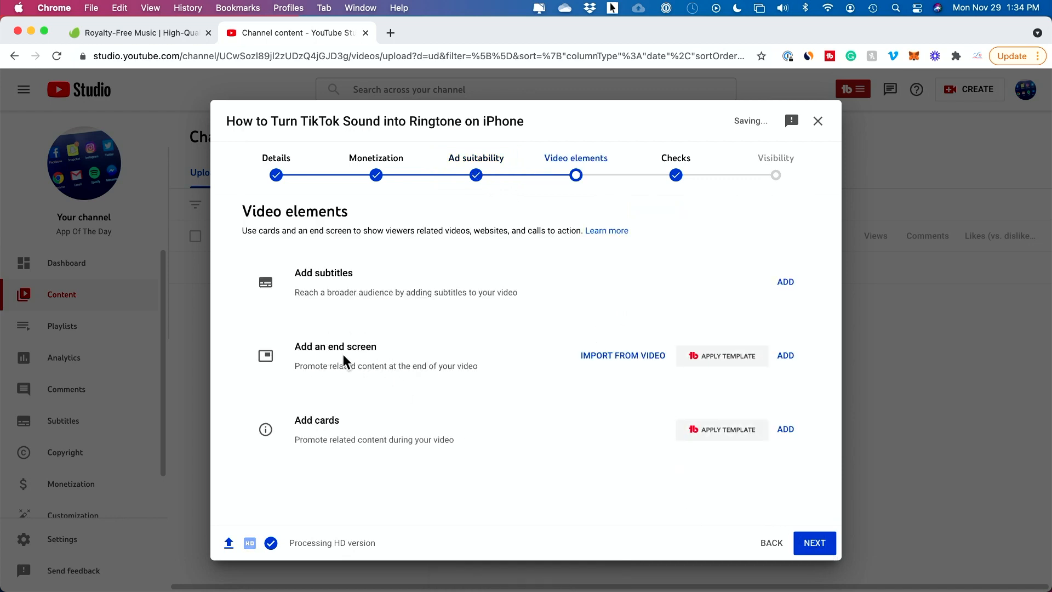
# Step: Open the end screen editor for the video and play its closing section muted until the template frames are showing
pyautogui.click(786, 361)
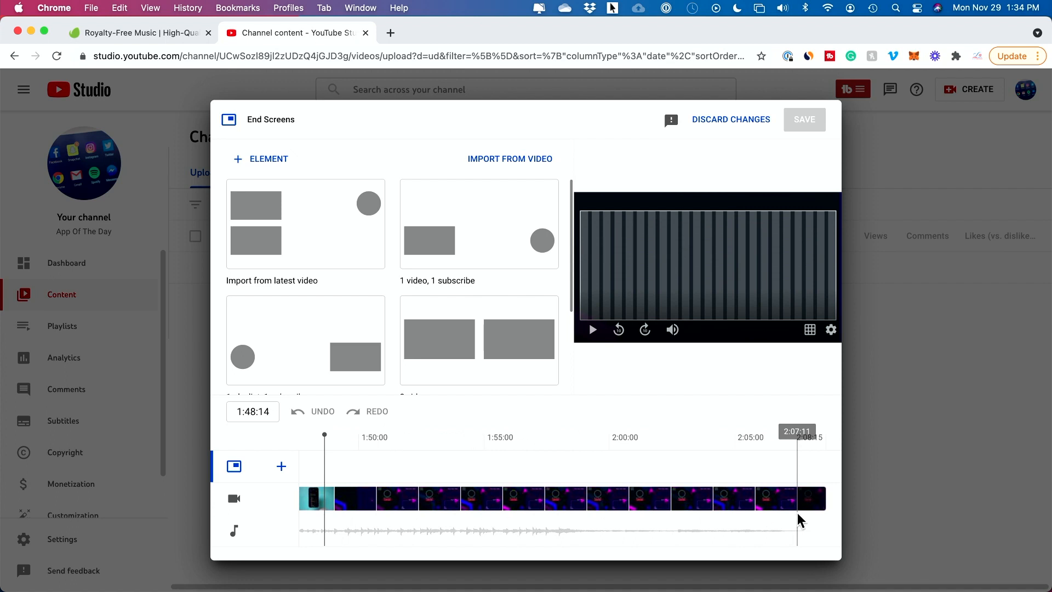
pyautogui.press('XF86AudioMute')
pyautogui.press('XF86AudioMute')
pyautogui.press('XF86AudioMute')
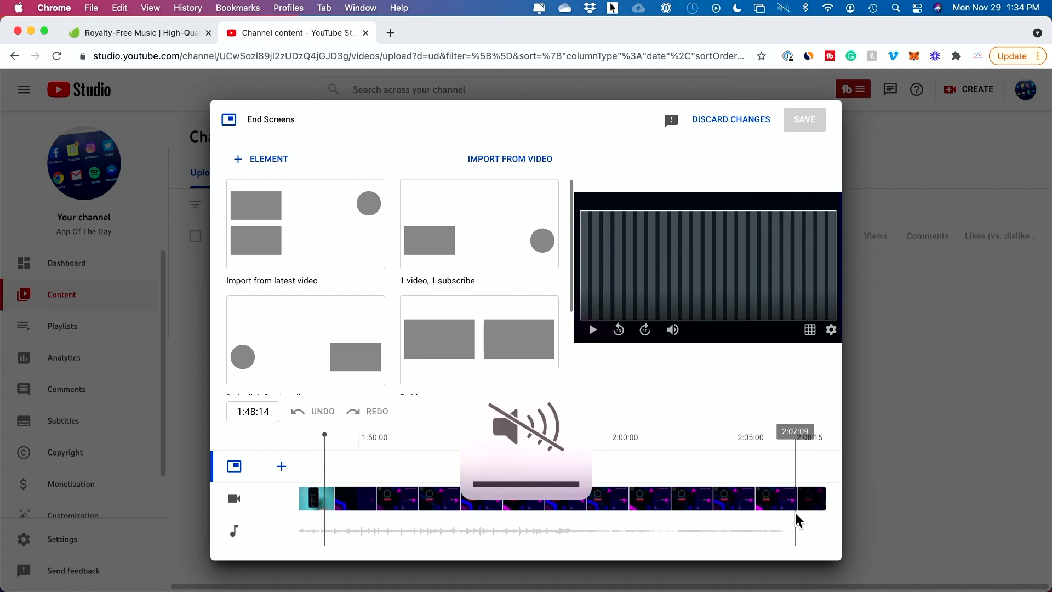
pyautogui.click(592, 329)
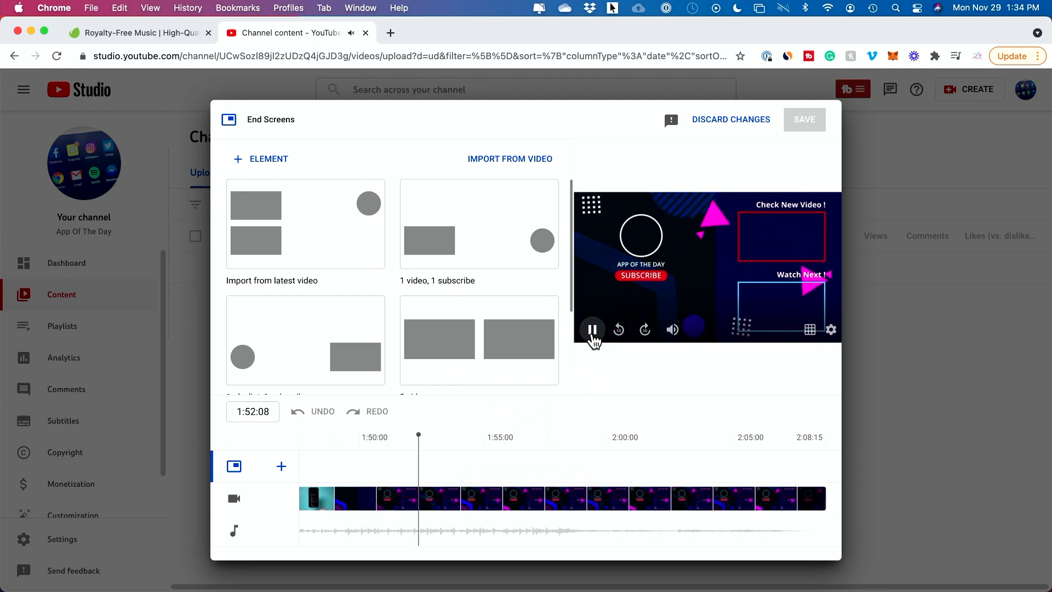
pyautogui.click(592, 329)
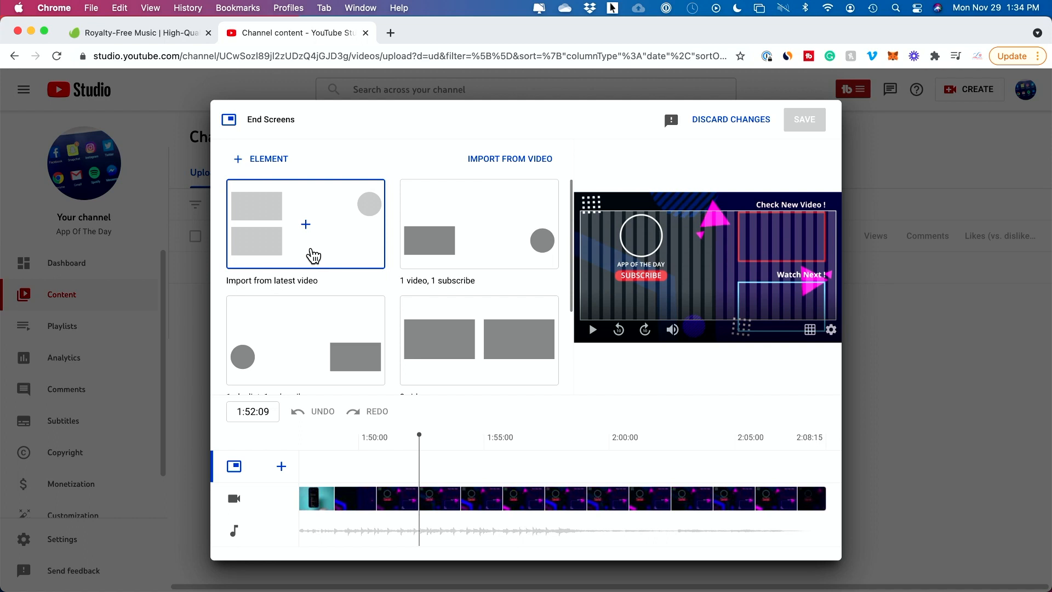
# Step: Import the end screen elements from the latest video and play the preview briefly
pyautogui.click(314, 256)
pyautogui.click(545, 326)
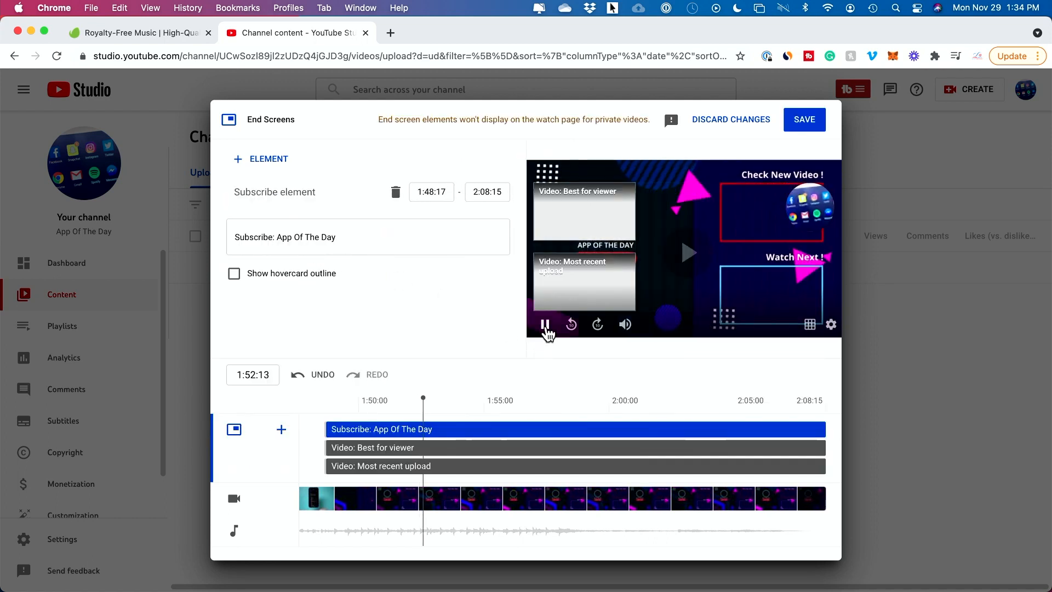
pyautogui.click(546, 326)
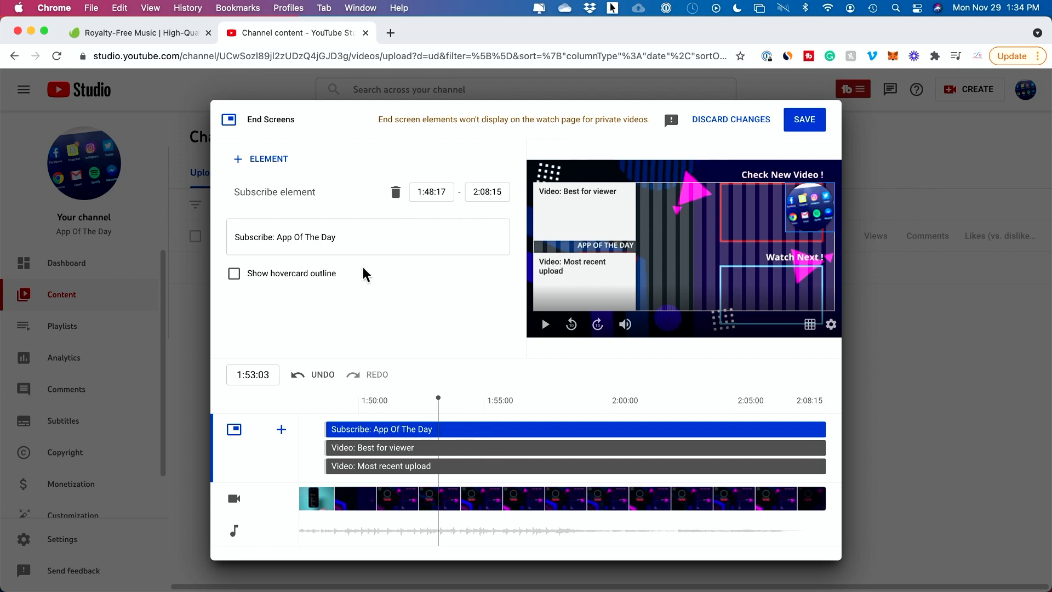
# Step: Delete the two imported video elements and the subscribe element from the end screen
pyautogui.click(566, 275)
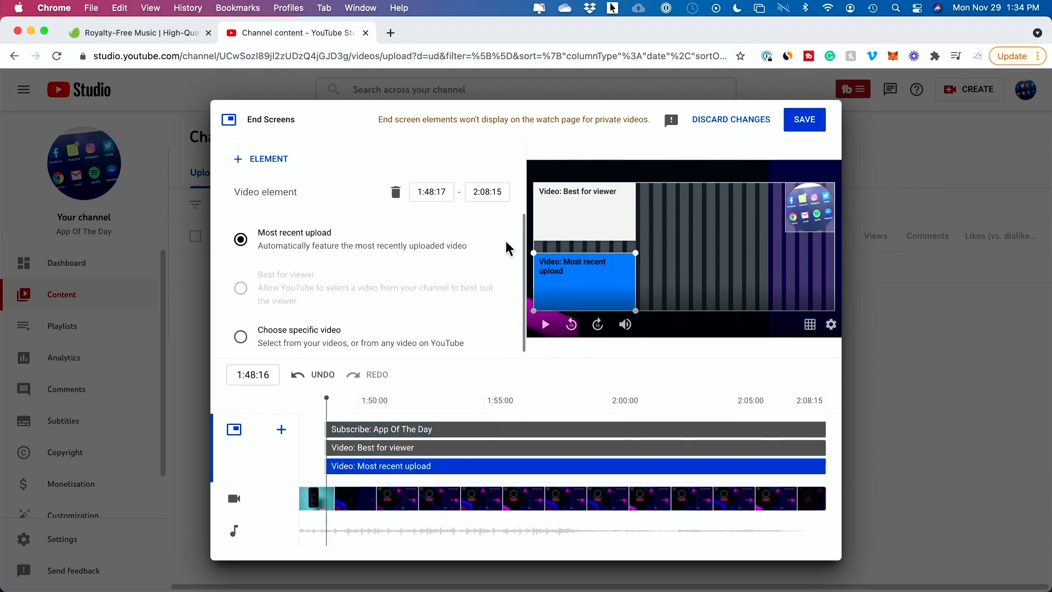
pyautogui.click(396, 193)
pyautogui.click(396, 193)
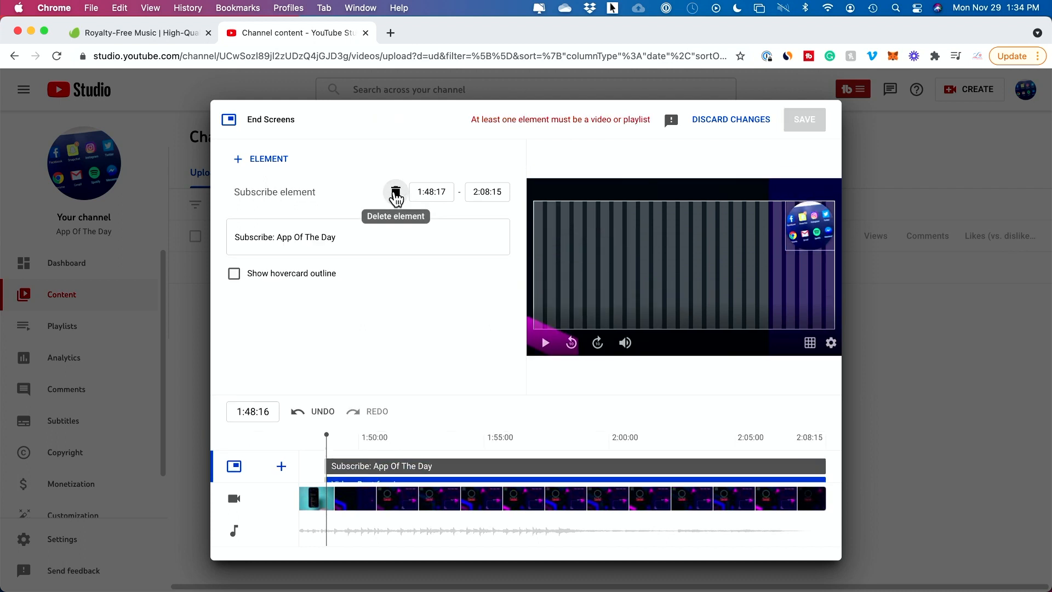
pyautogui.click(395, 192)
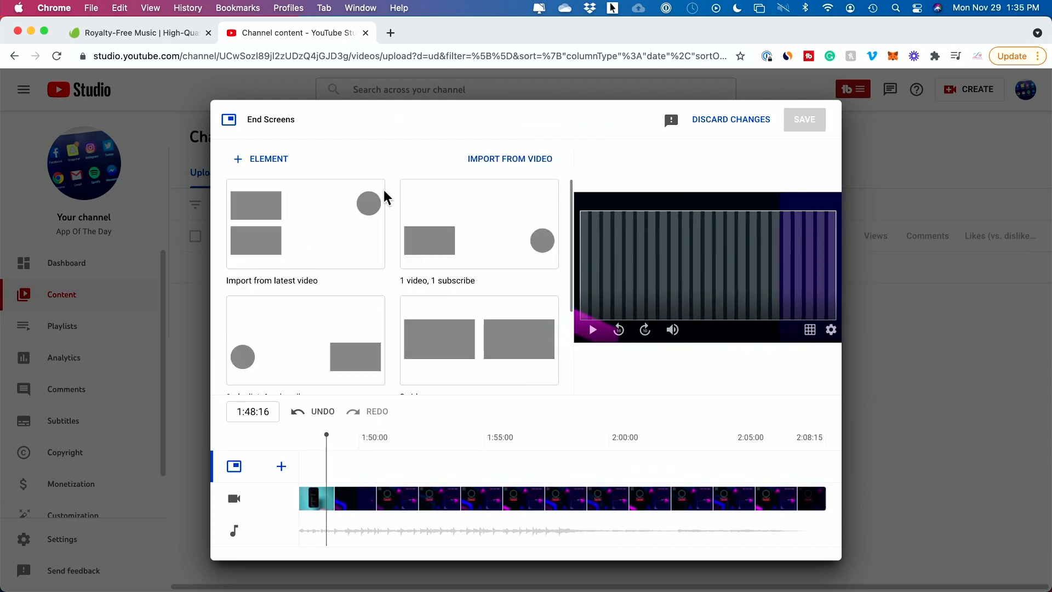
# Step: Add a Most recent upload video element and place it over the Check New Video frame
pyautogui.click(254, 161)
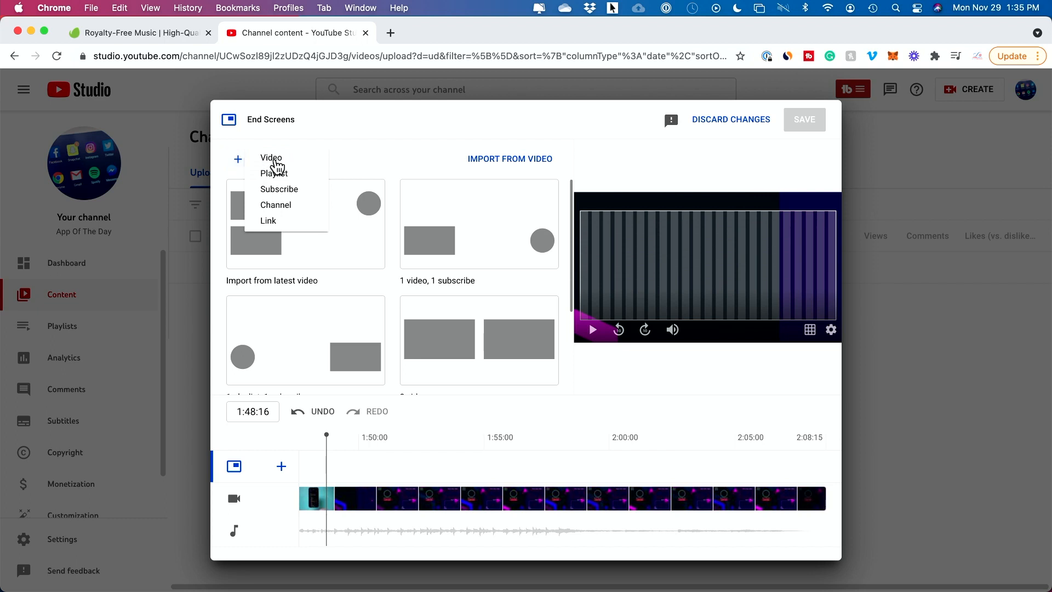
pyautogui.click(272, 158)
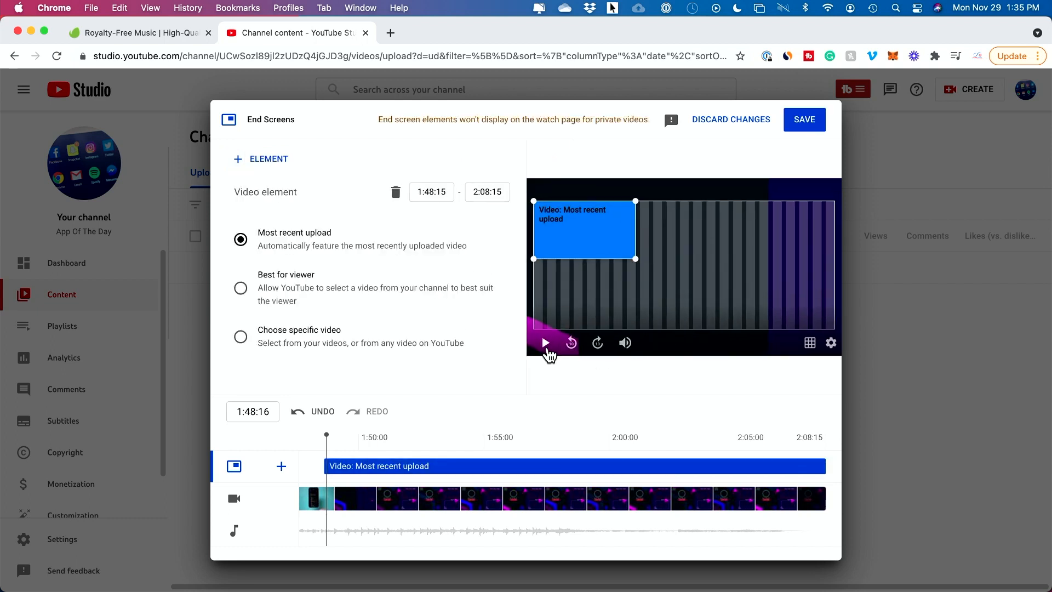
pyautogui.click(547, 351)
pyautogui.click(545, 351)
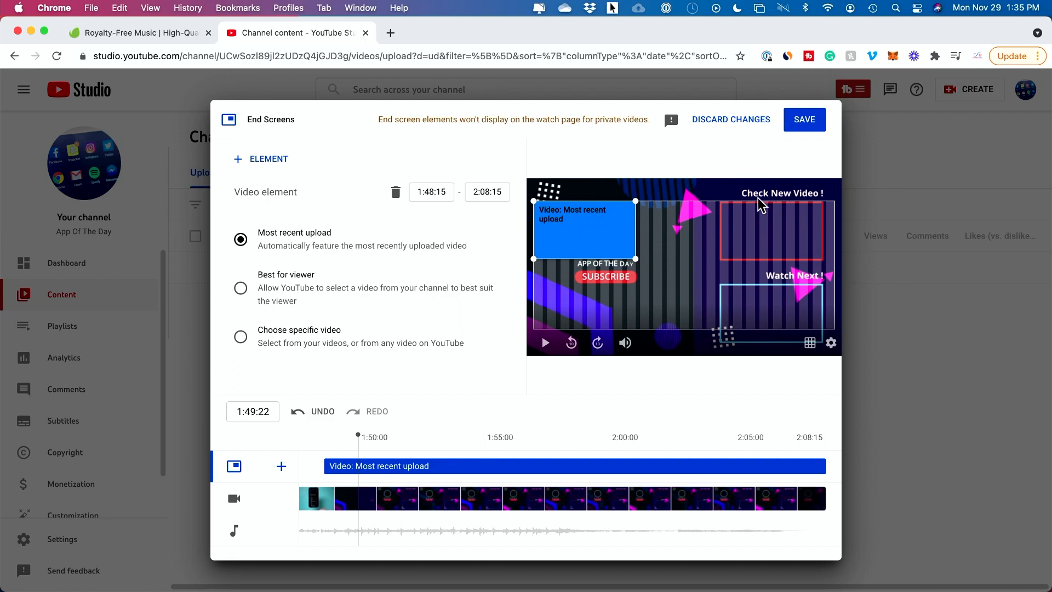
pyautogui.moveTo(591, 228); pyautogui.dragTo(778, 230)
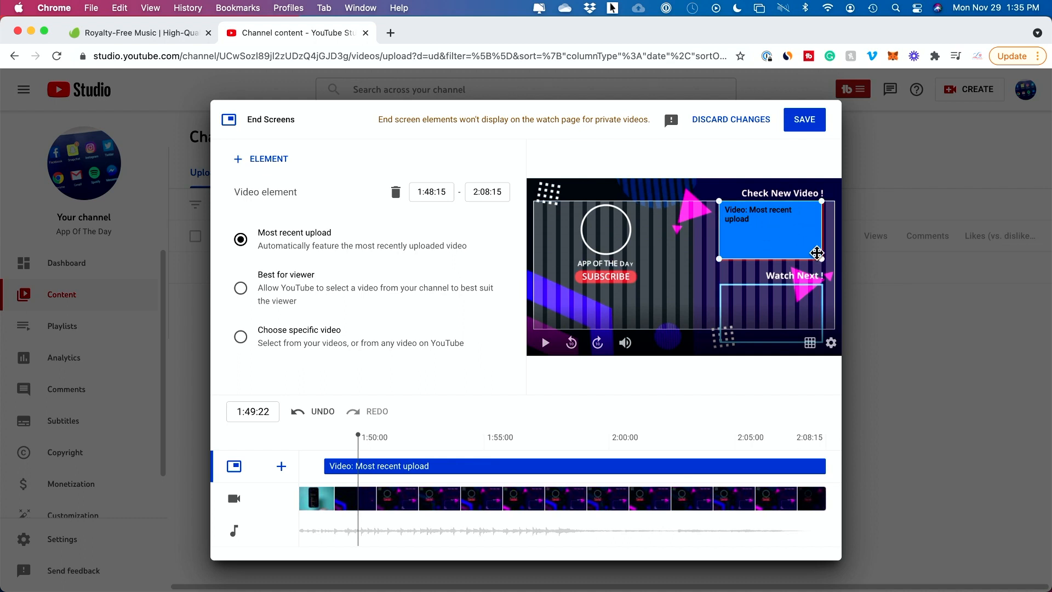
pyautogui.press('Right')
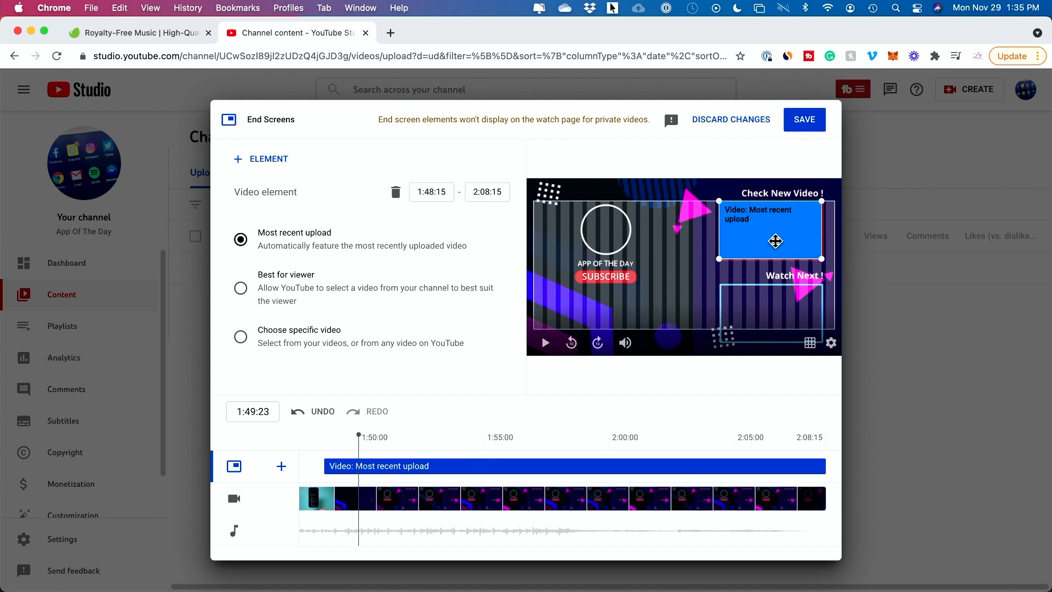
# Step: Add a Best for viewer video element and place it over the Watch Next frame
pyautogui.click(264, 163)
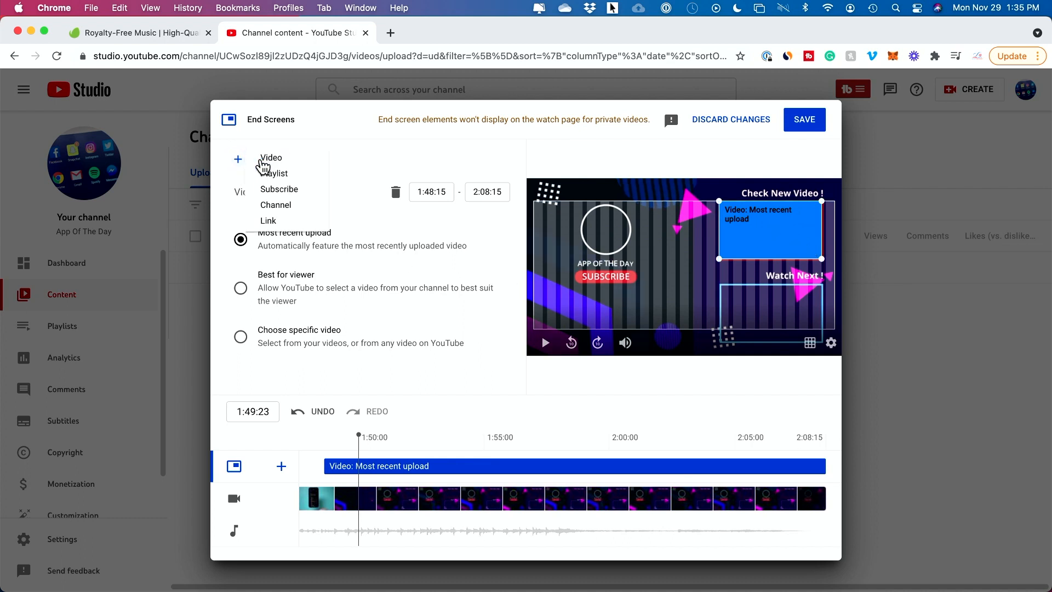
pyautogui.click(273, 164)
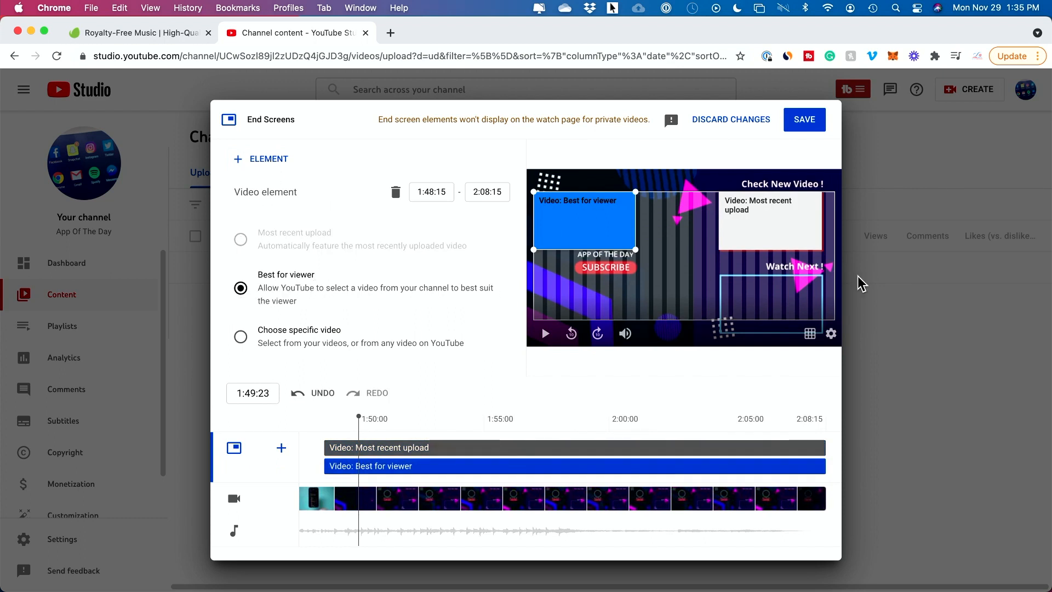
pyautogui.moveTo(570, 235); pyautogui.dragTo(749, 320)
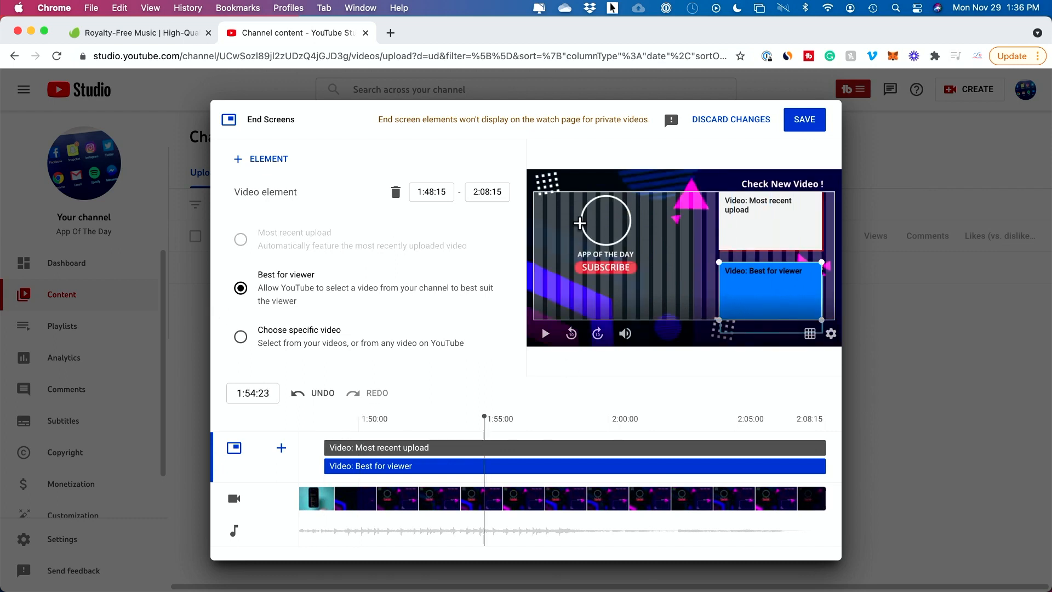
# Step: Add a Subscribe element and place it over the circle above the App Of The Day label
pyautogui.click(265, 162)
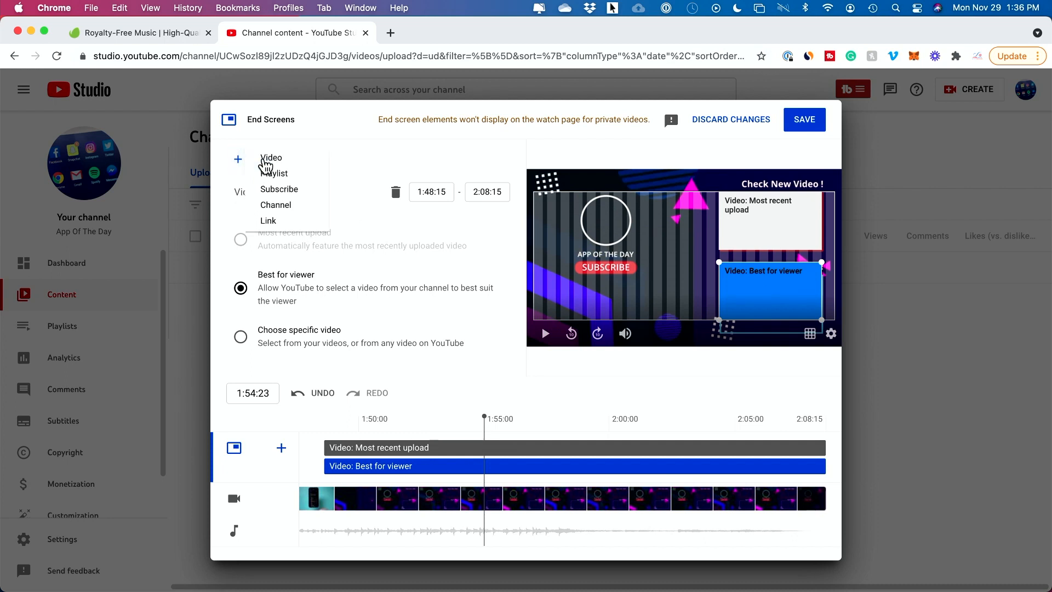
pyautogui.click(272, 188)
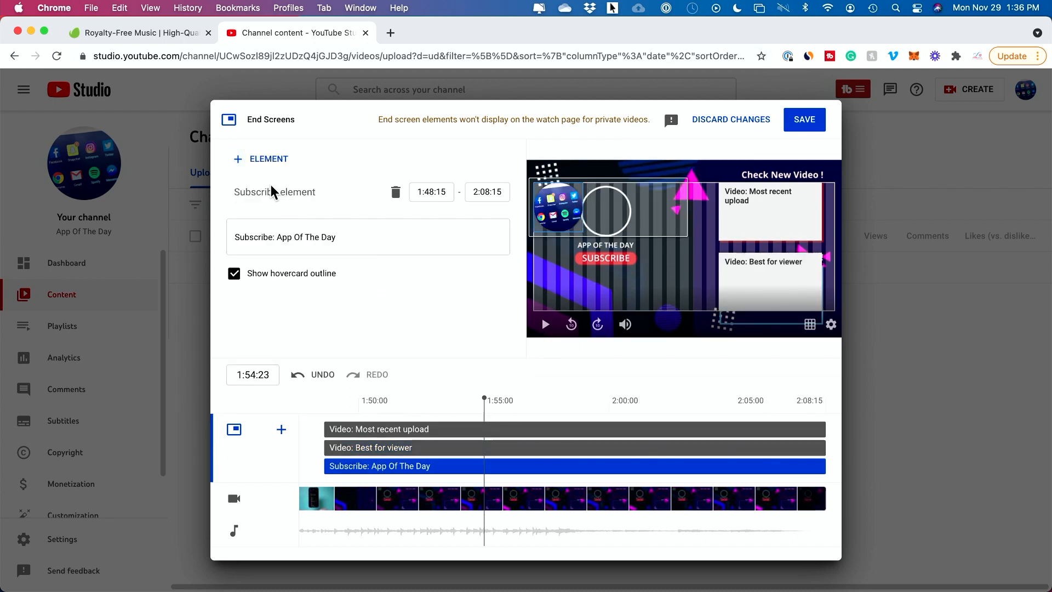
pyautogui.moveTo(558, 204); pyautogui.dragTo(606, 210)
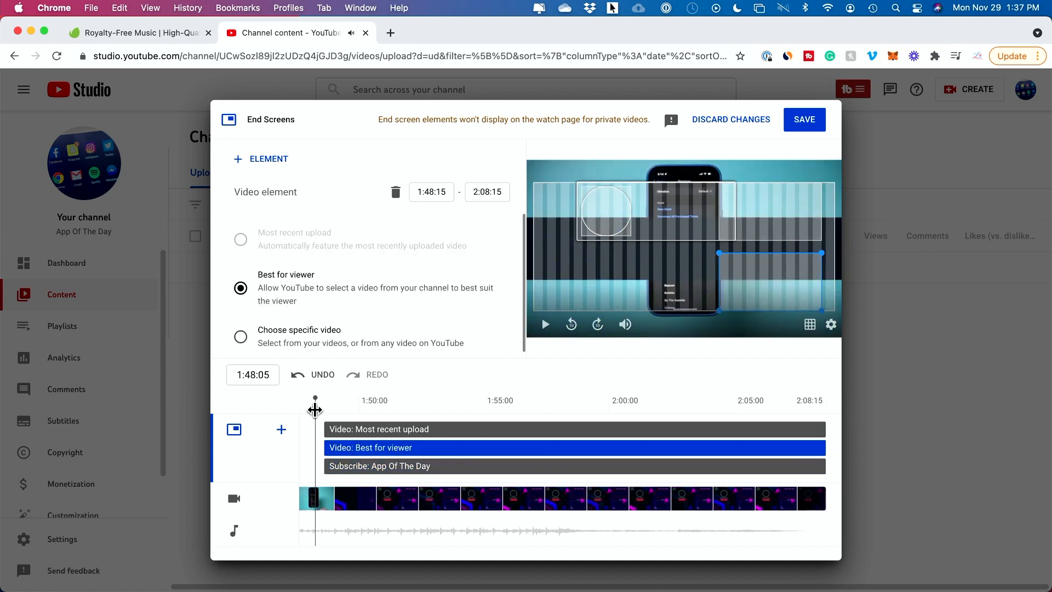
# Step: Set the start time of all three end screen elements to 1:50:00 and play the preview from 1:48:14
pyautogui.moveTo(315, 405); pyautogui.dragTo(358, 429)
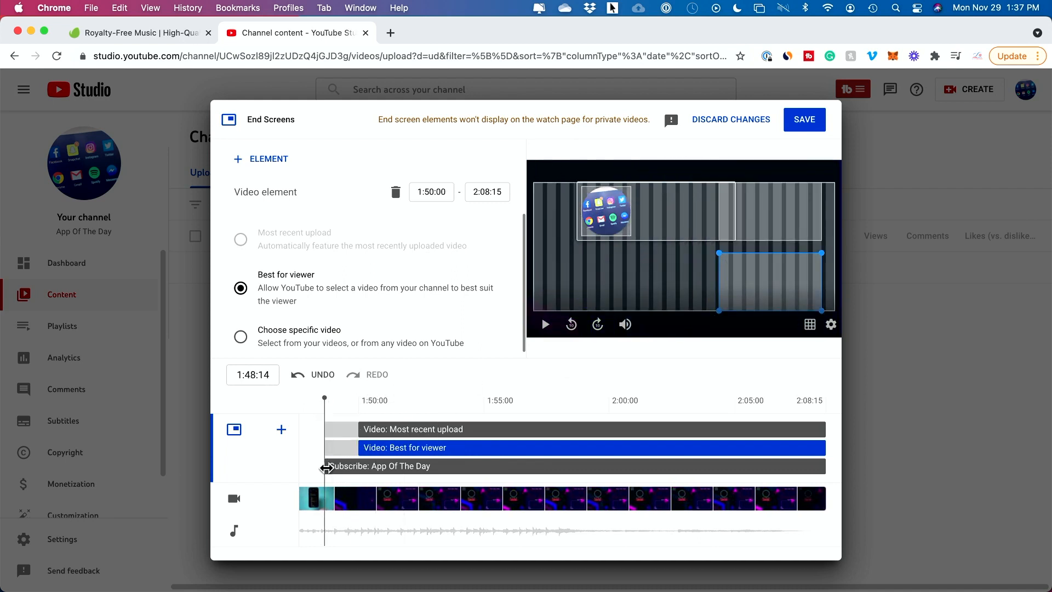
pyautogui.moveTo(326, 467); pyautogui.dragTo(359, 467)
pyautogui.press('space')
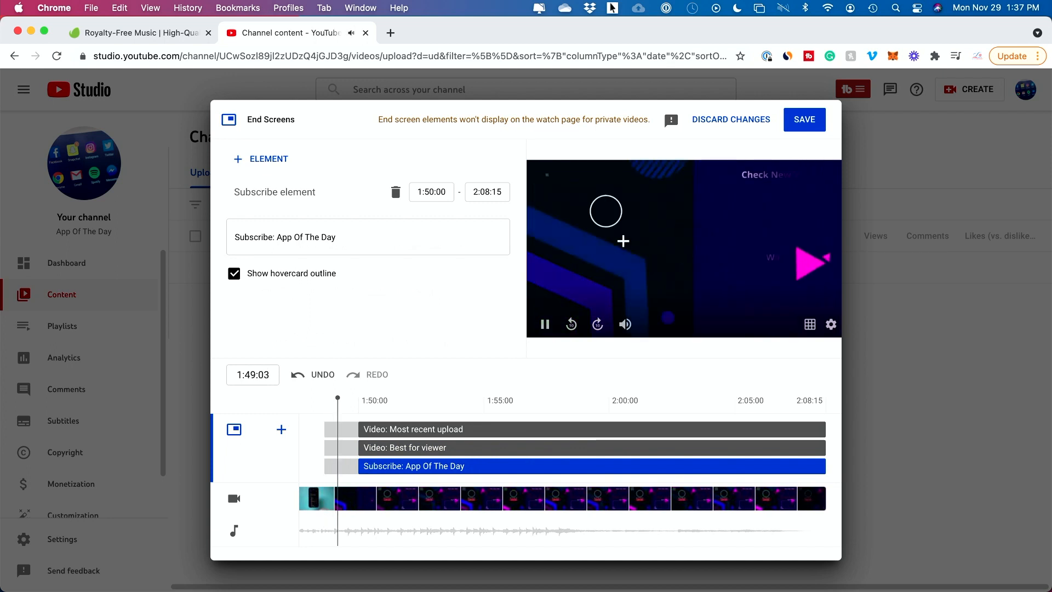
# Step: Replay the end screen intro to find where the template frames appear, and set all three elements to start at 1:49:14
pyautogui.press('space')
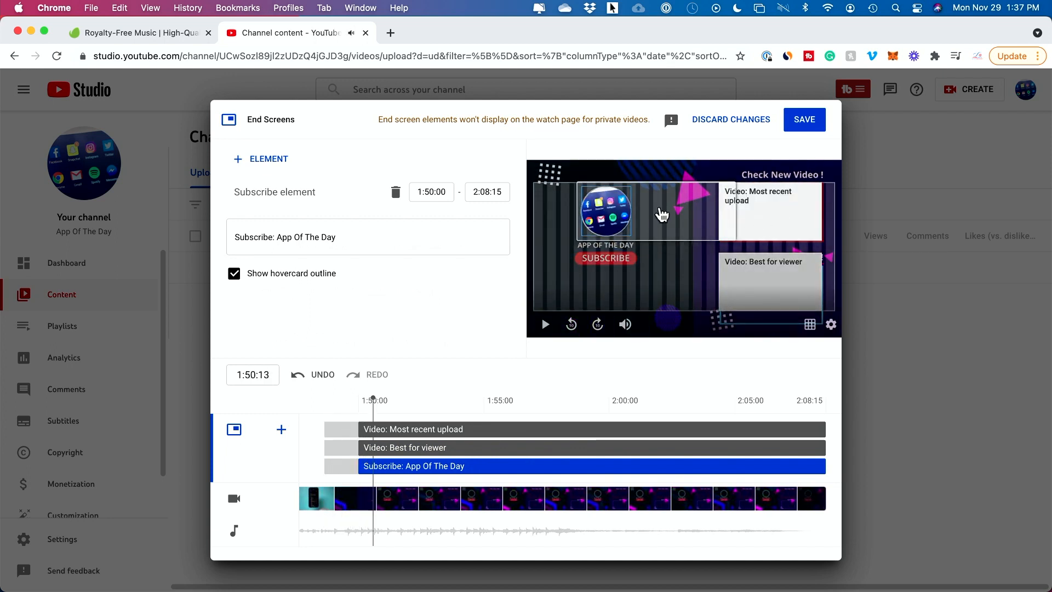
pyautogui.click(346, 406)
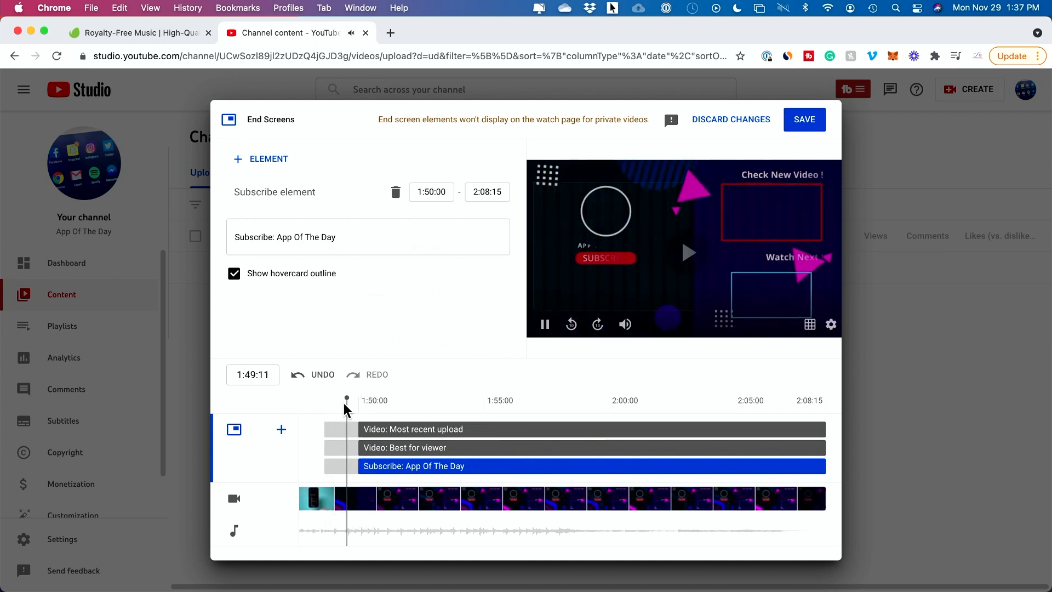
pyautogui.click(328, 410)
pyautogui.press('space')
pyautogui.moveTo(355, 399); pyautogui.dragTo(348, 399)
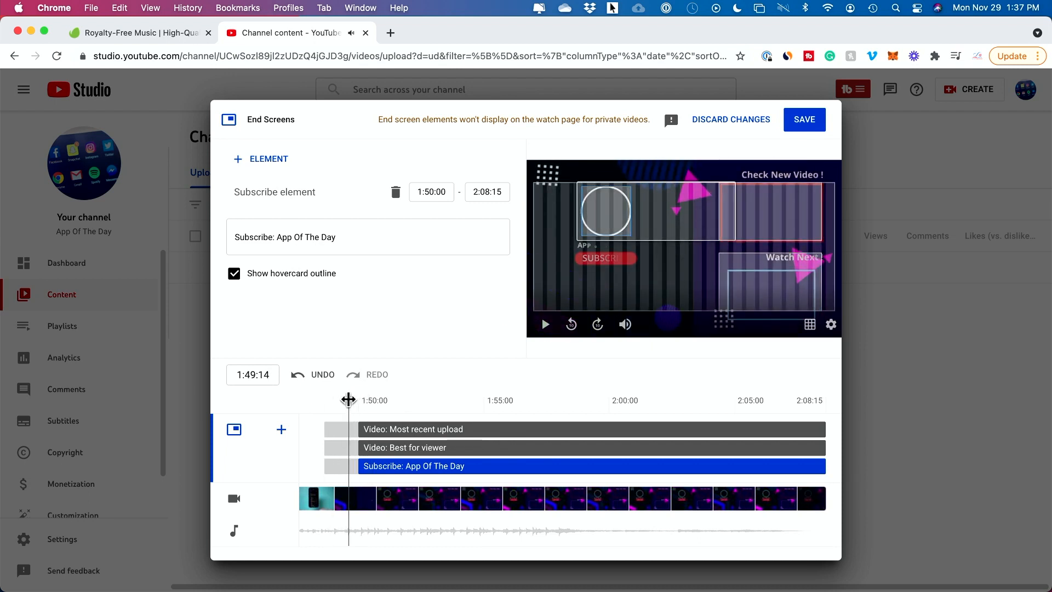
pyautogui.moveTo(359, 466); pyautogui.dragTo(349, 429)
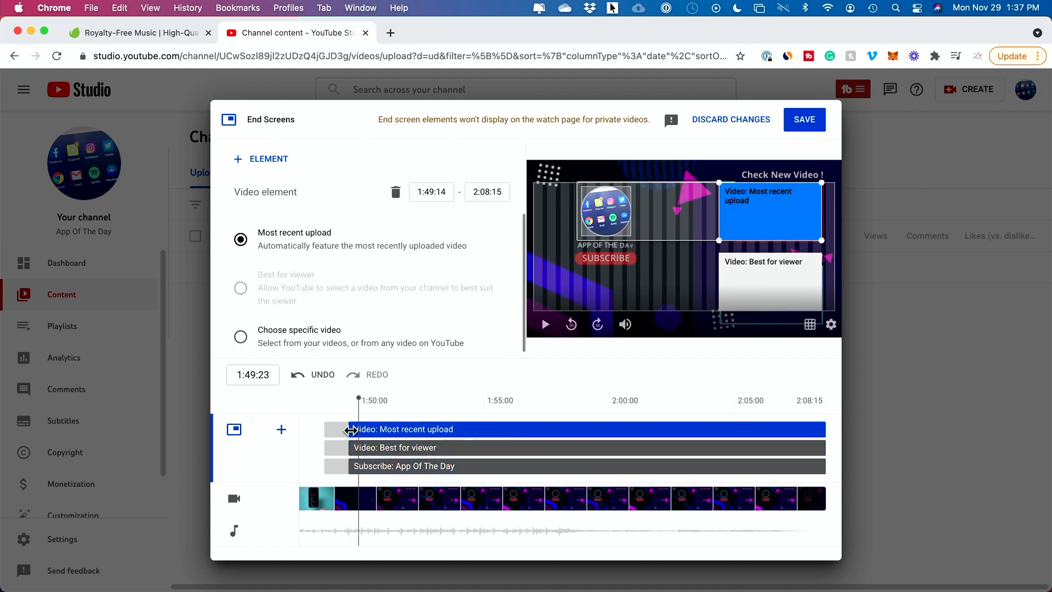
# Step: Preview the end screen elements from about 1:48:20 and save the end screen
pyautogui.click(333, 400)
pyautogui.press('space')
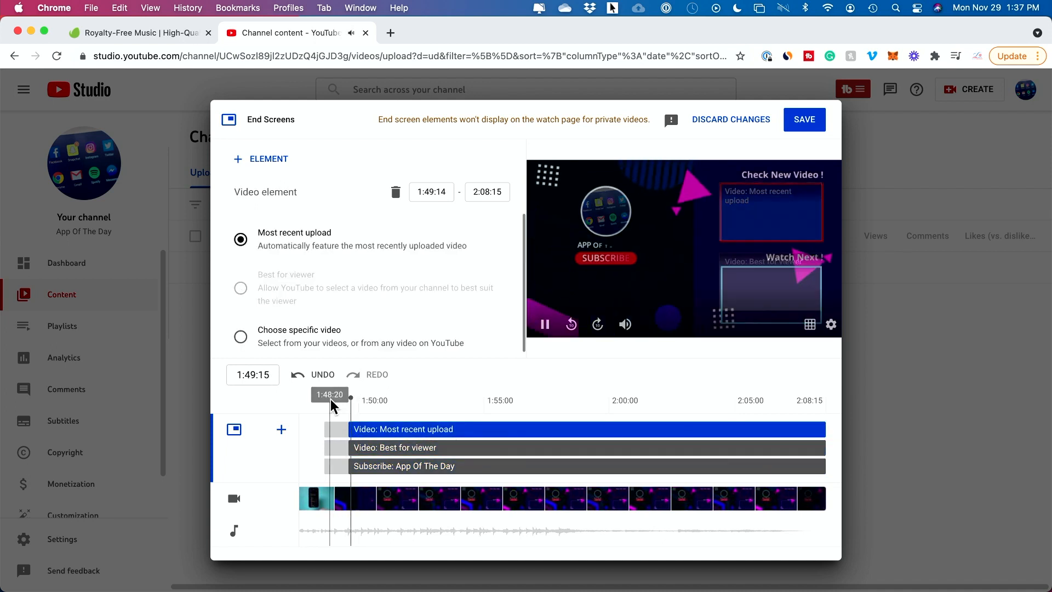
pyautogui.press('space')
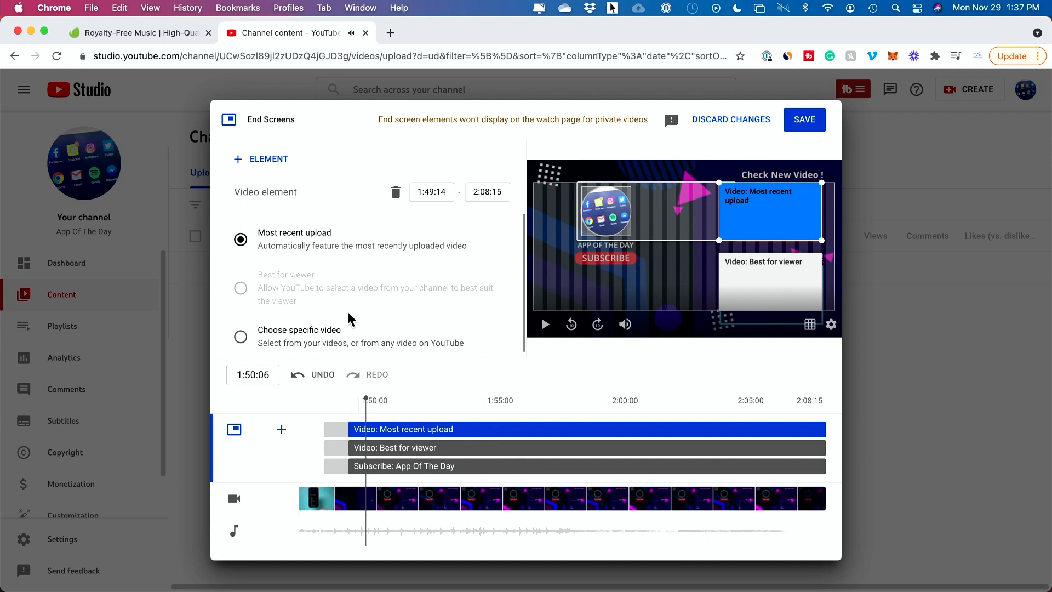
pyautogui.click(815, 130)
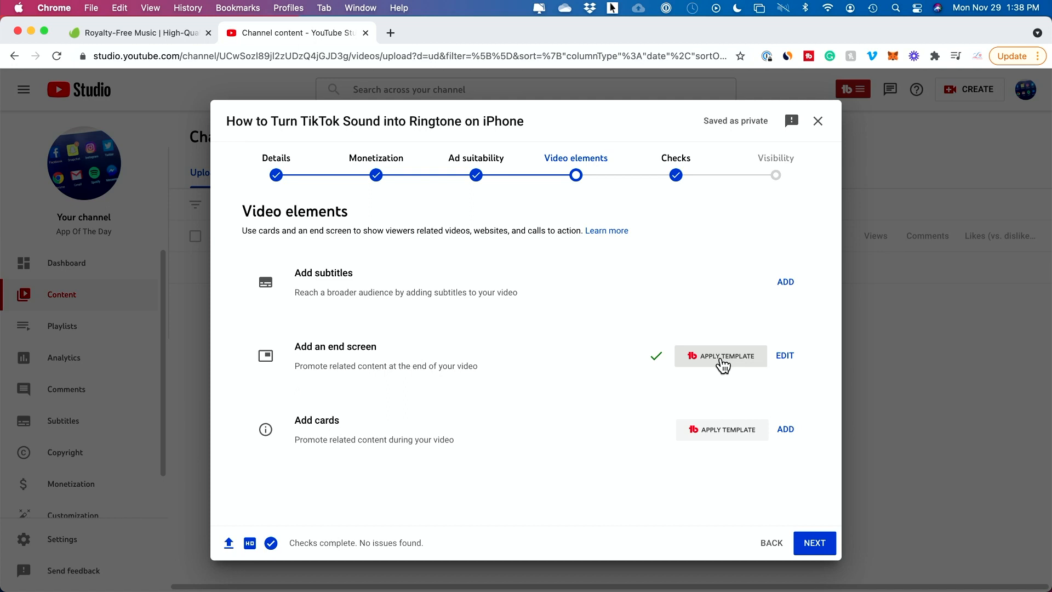
# Step: Proceed through the checks to the visibility settings and save the video as Unlisted
pyautogui.click(817, 544)
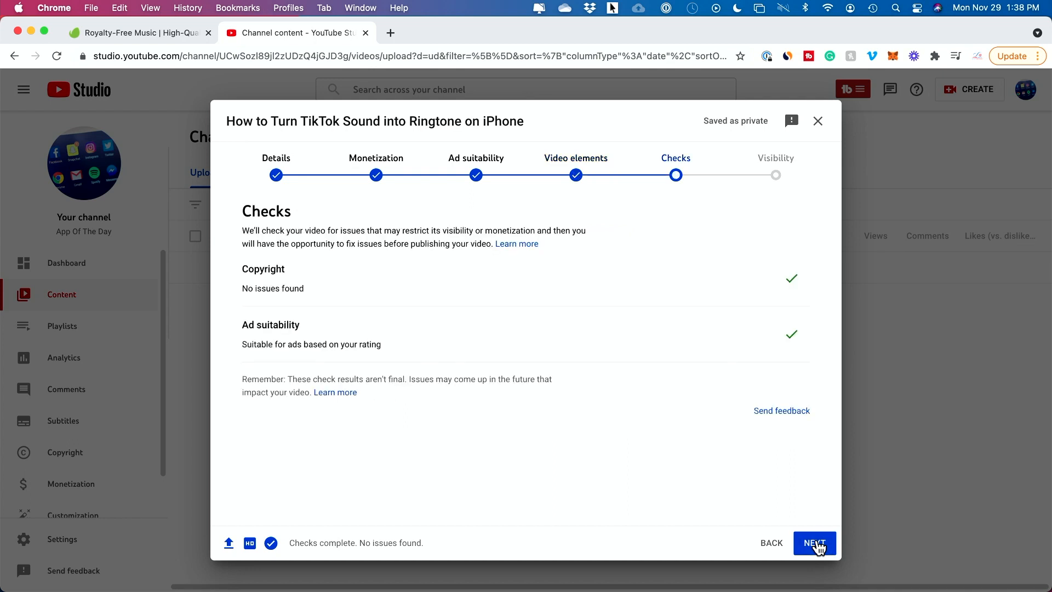
pyautogui.click(817, 544)
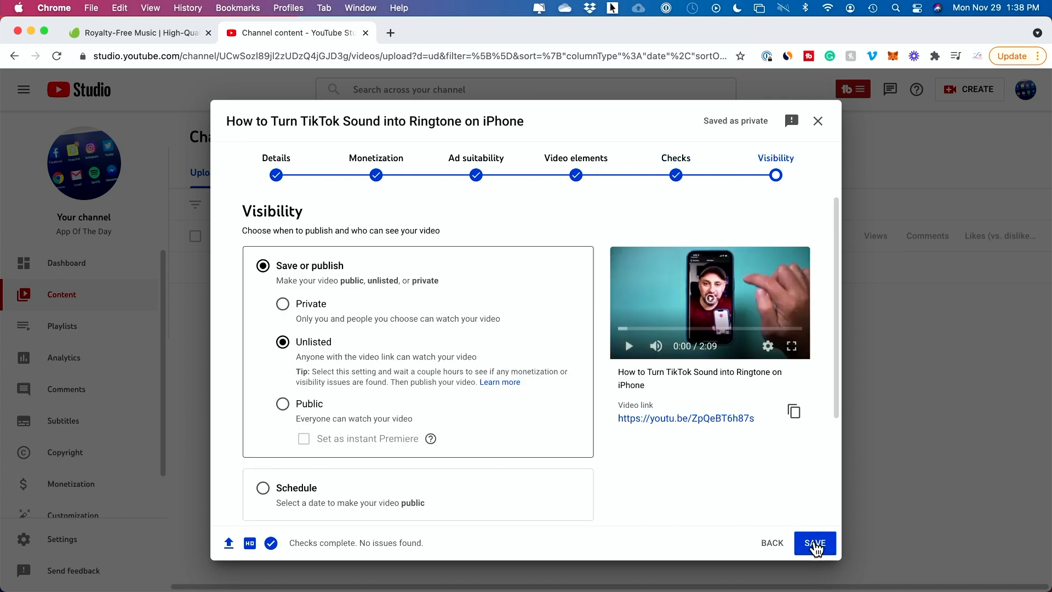
pyautogui.click(817, 543)
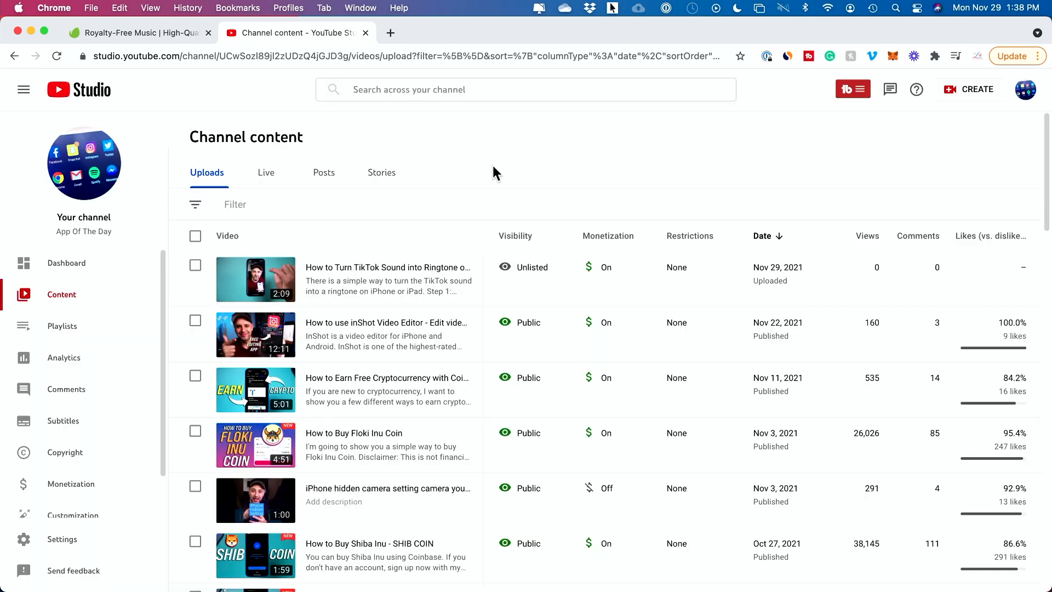
# Step: Open the How to use inShot Video Editor upload in the video editor and inspect its Subscribe and Best for viewer end screen elements
pyautogui.click(236, 334)
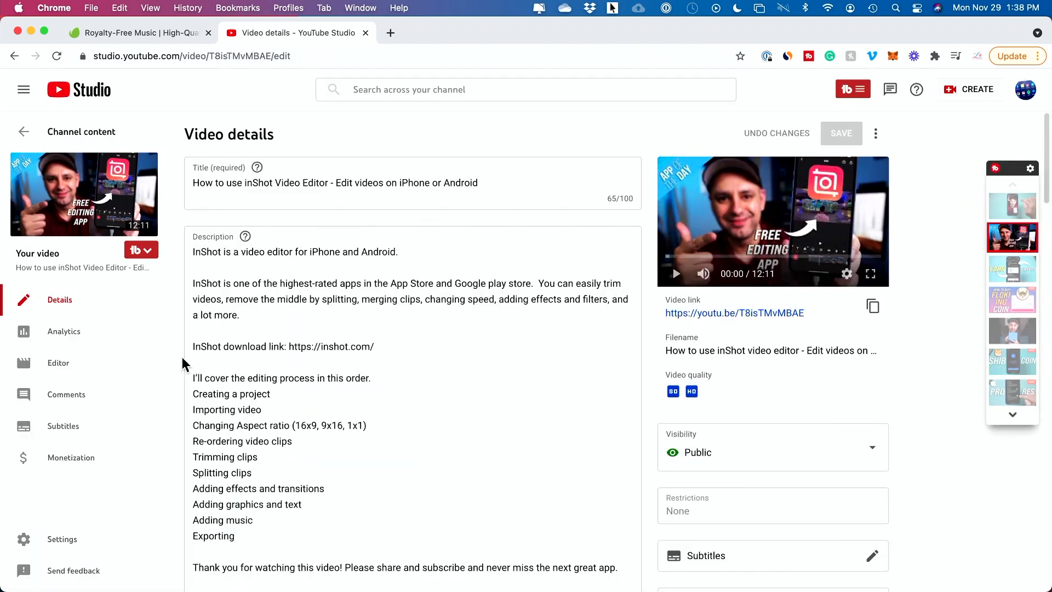
pyautogui.click(61, 374)
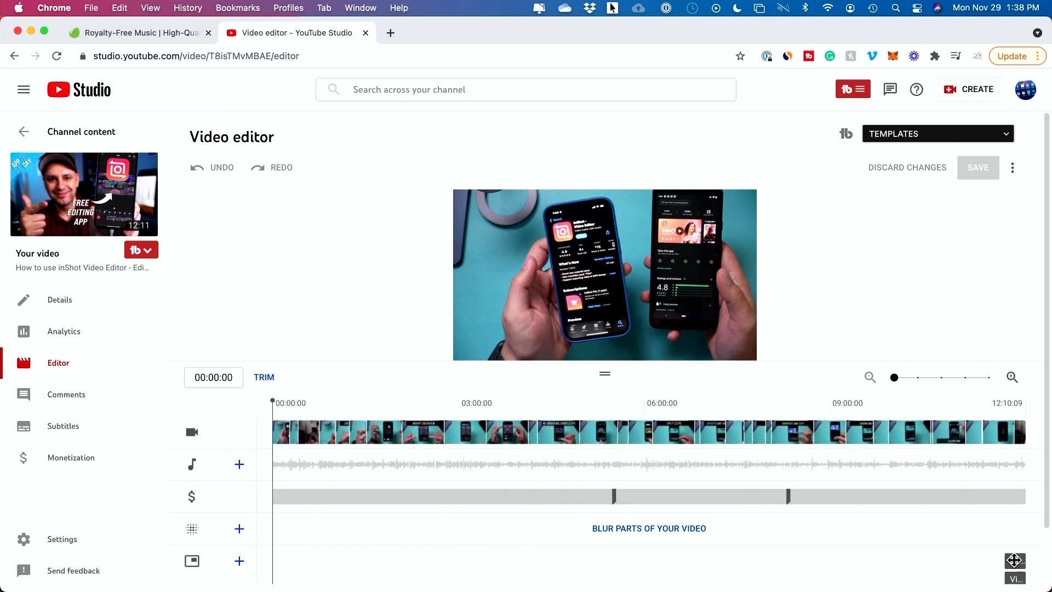
pyautogui.click(998, 427)
pyautogui.click(1017, 560)
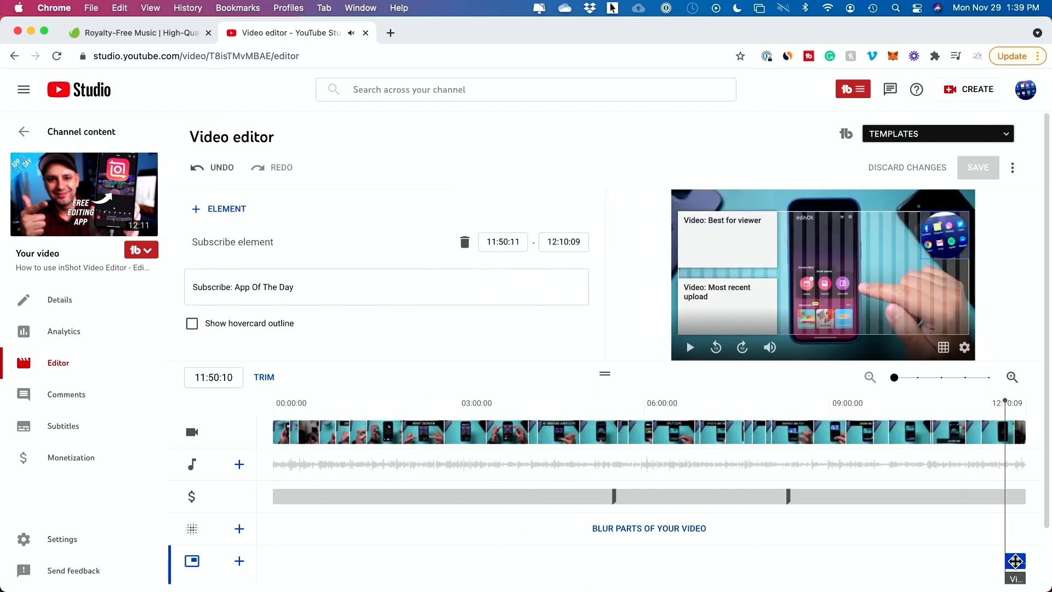
pyautogui.click(1015, 577)
pyautogui.click(1016, 561)
pyautogui.click(725, 243)
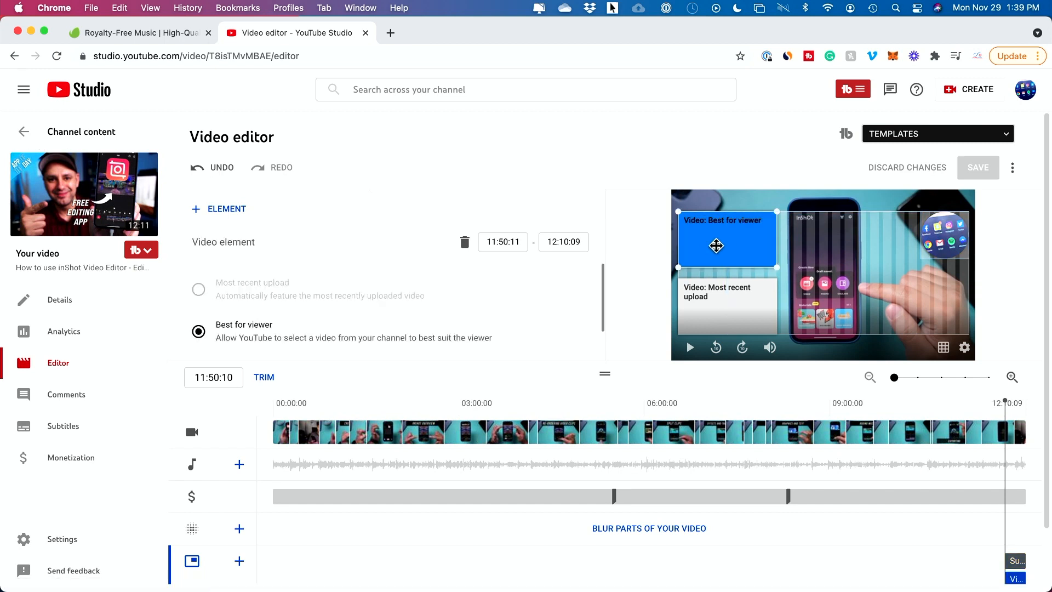